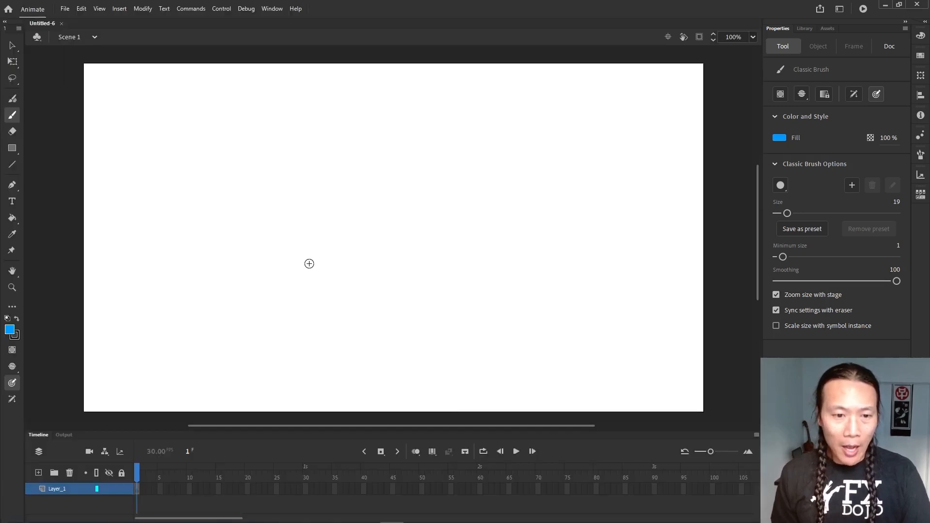
Step: Draw a closed blue triangle outline with the Classic Brush in the middle of the stage on frame 1
mouse_move(323, 272)
left_mouse_down()
mouse_move(384, 181)
mouse_move(474, 268)
mouse_move(320, 274)
left_mouse_up()
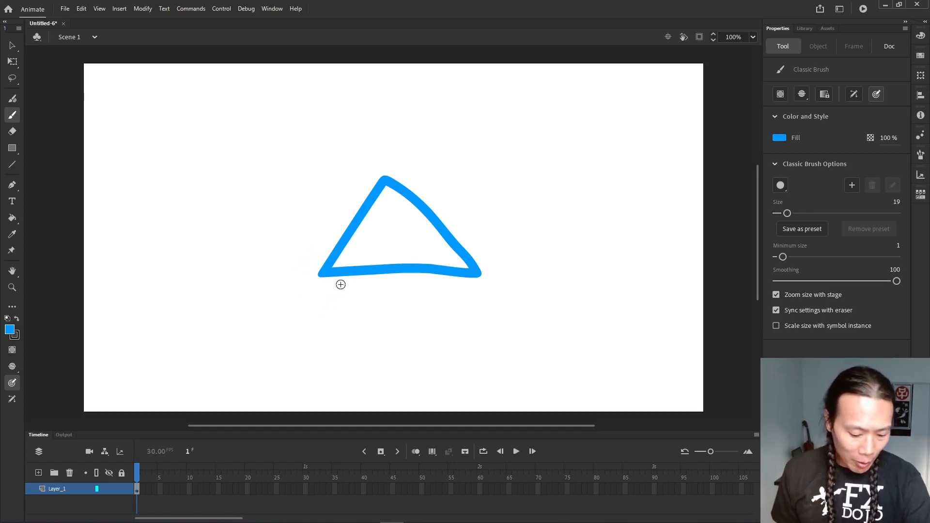
Step: Step forward and backward through the frames of Layer_1 following the triangle's keyframe
key("period")
key("period")
key("period")
key("period")
key("period")
key("period")
key("period")
key("comma")
key("comma")
key("comma")
key("period")
key("period")
key("period")
key("period")
key("comma")
key("comma")
key("comma")
key("comma")
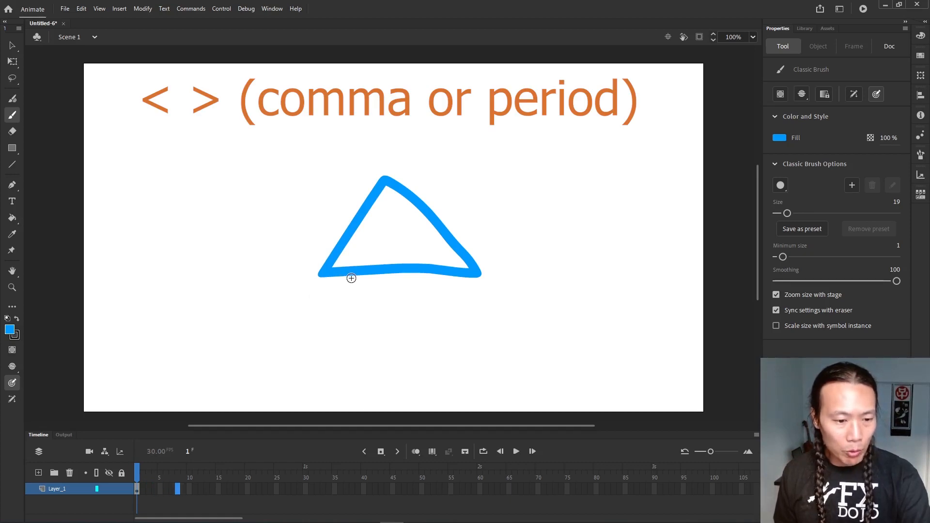
Step: Insert a blank keyframe at frame 10 of Layer_1
key("period")
key("period")
key("period")
key("period")
key("period")
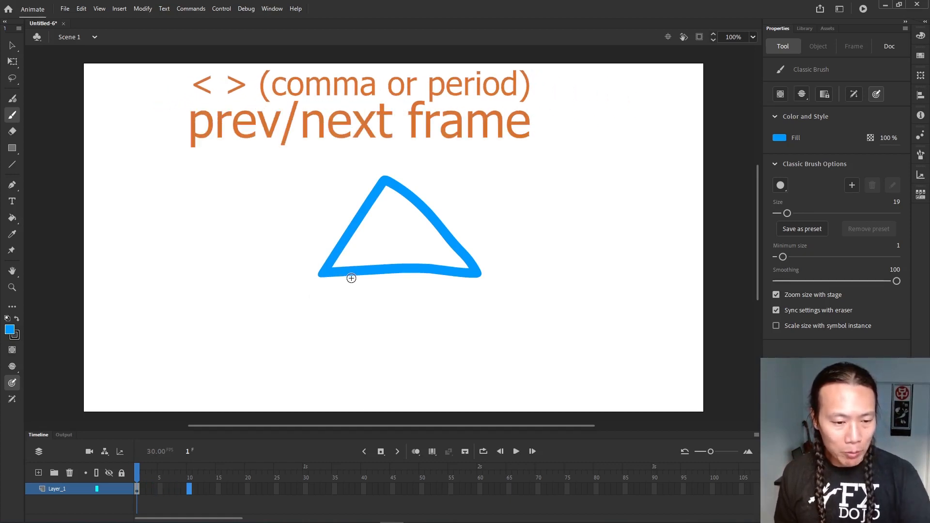
left_click(189, 488)
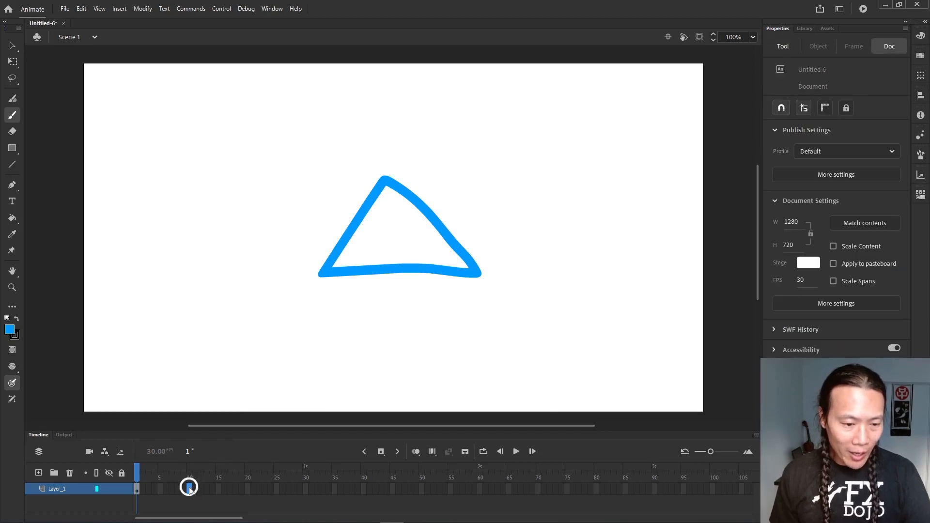
right_click(189, 488)
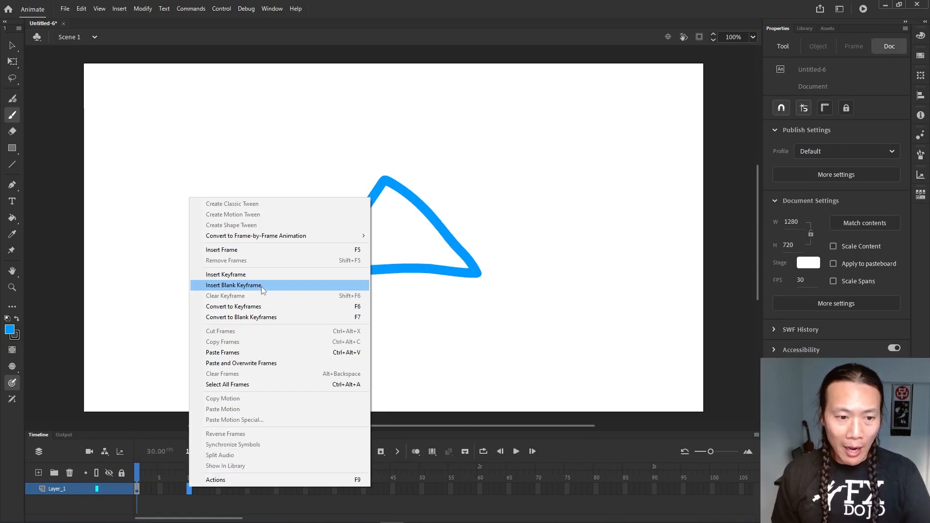
left_click(262, 285)
Step: Flip between frames 9 and 10 to compare the triangle with the blank keyframe
key("comma")
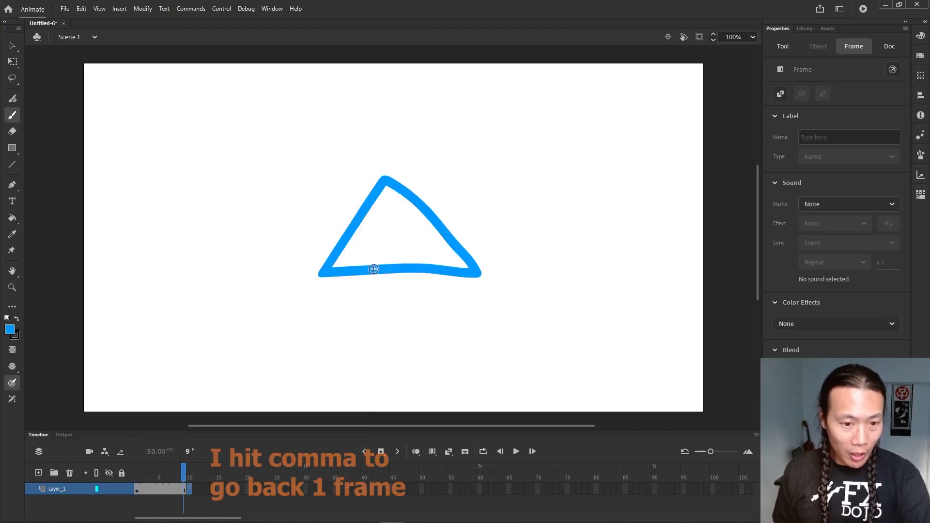
key("period")
key("comma")
key("period")
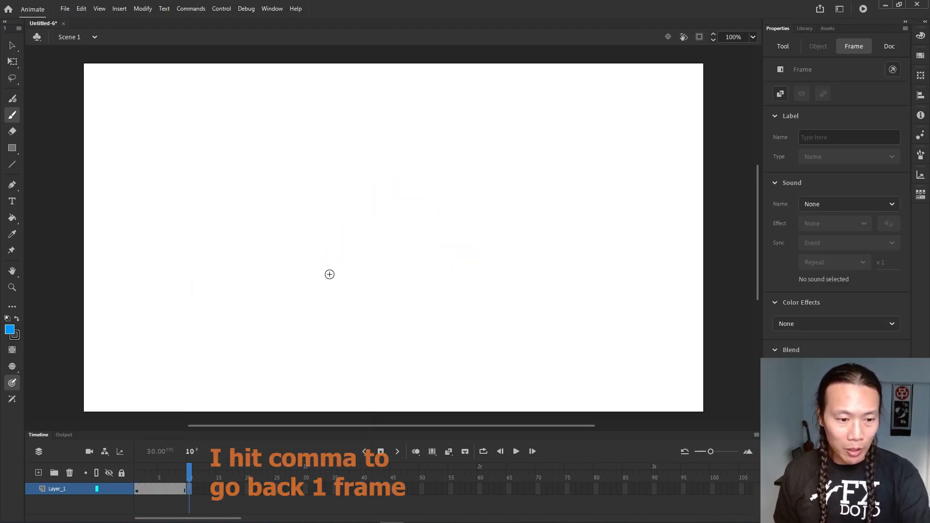
key("comma")
key("period")
key("comma")
key("period")
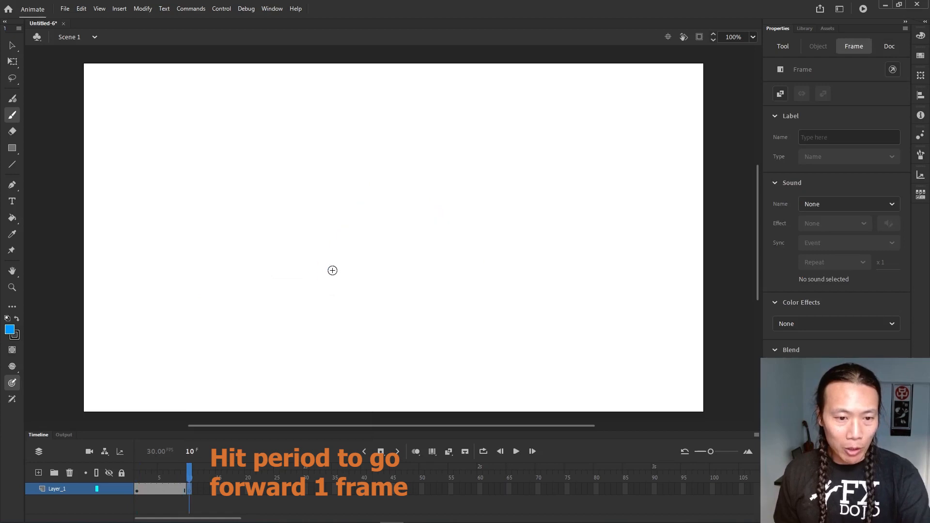
key("comma")
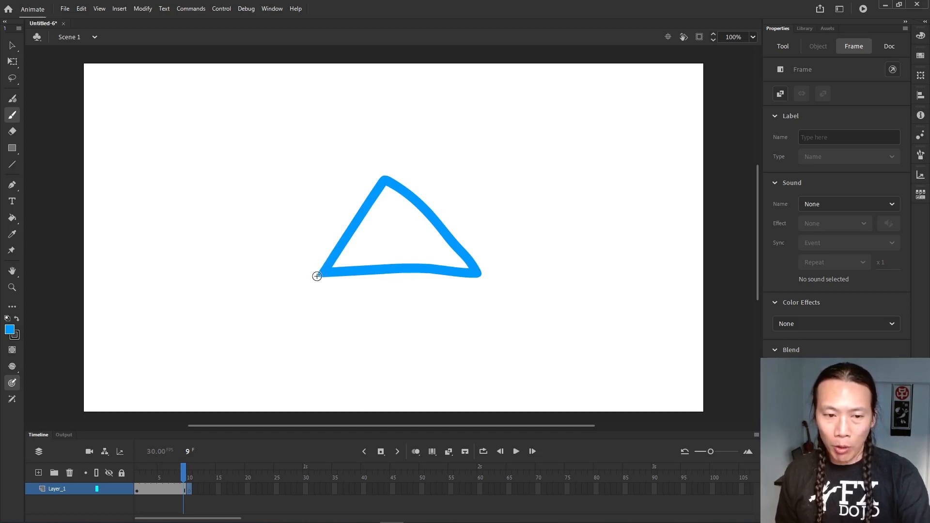
Step: Draw a closed blue circle outline on frame 10, starting where the triangle's lower-left corner sits
key("period")
key("comma")
key("period")
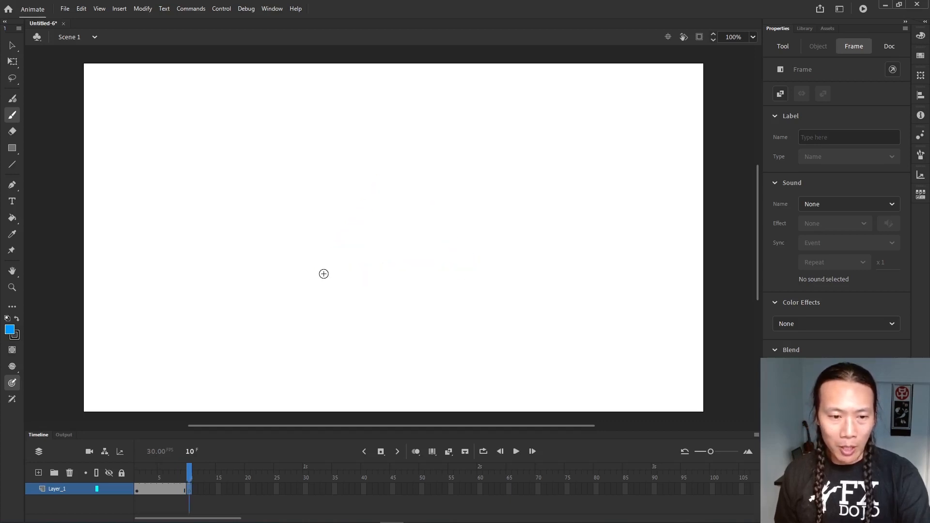
mouse_move(323, 272)
left_mouse_down()
mouse_move(298, 233)
mouse_move(318, 171)
mouse_move(393, 144)
mouse_move(469, 173)
mouse_move(452, 264)
mouse_move(387, 285)
mouse_move(324, 270)
left_mouse_up()
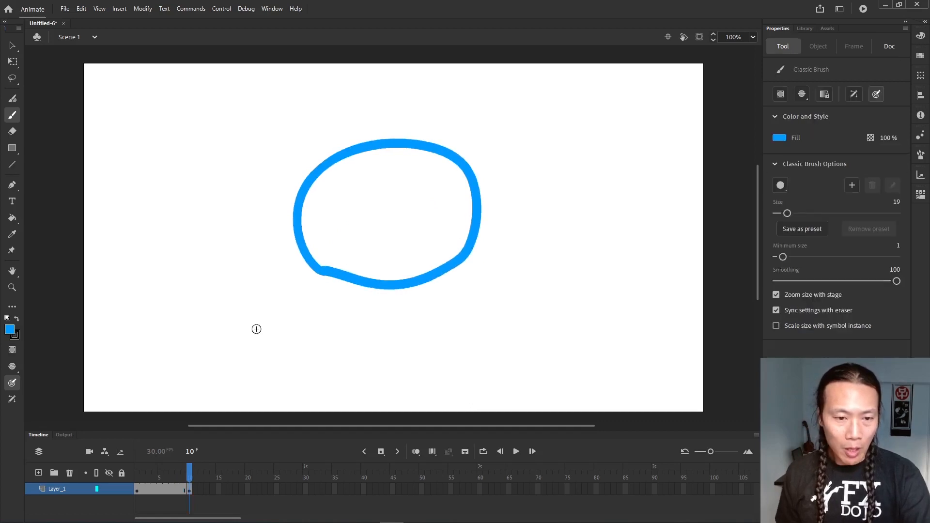
Step: Create a shape tween on Layer_1 between the triangle keyframe and the circle keyframe at frame 10
left_click(160, 490)
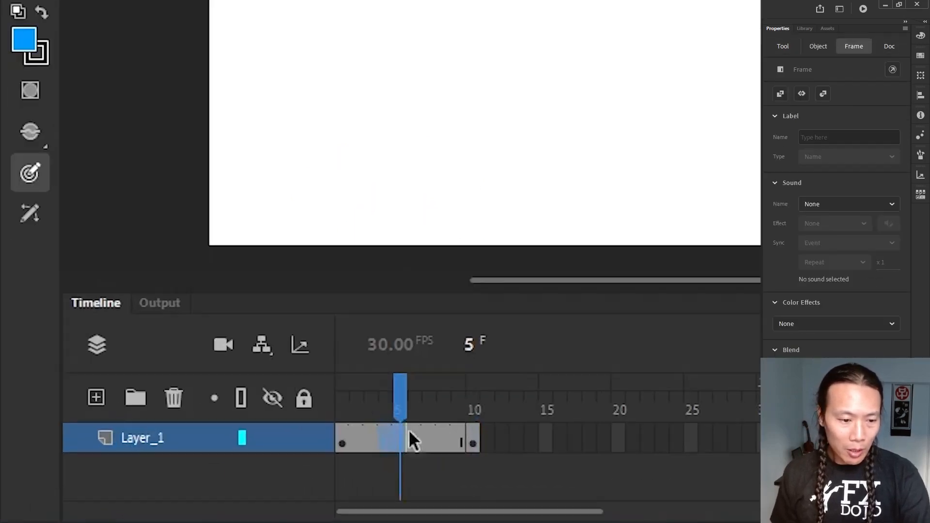
left_click(166, 489)
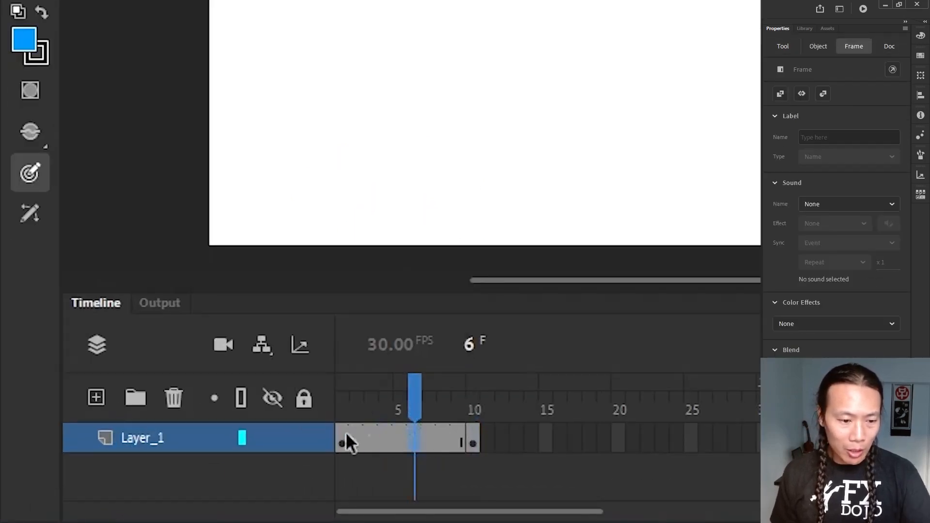
right_click(404, 435)
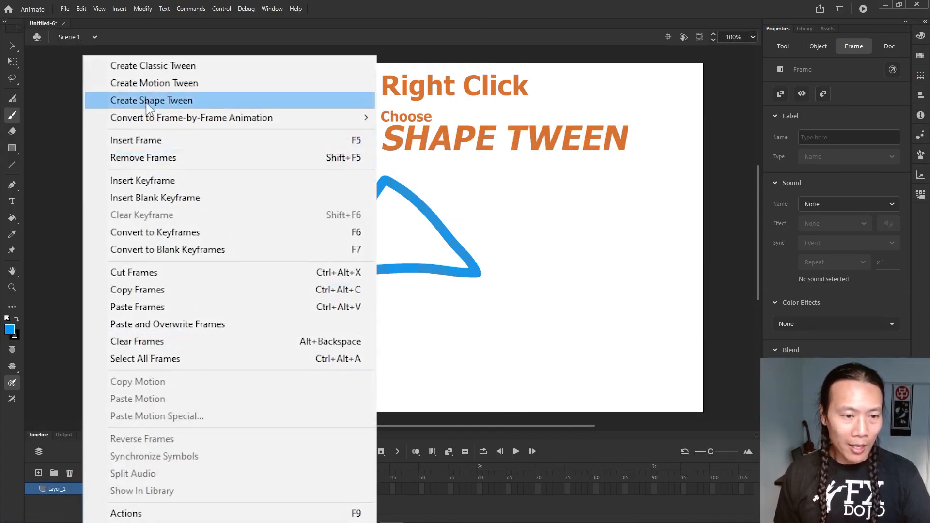
left_click(148, 102)
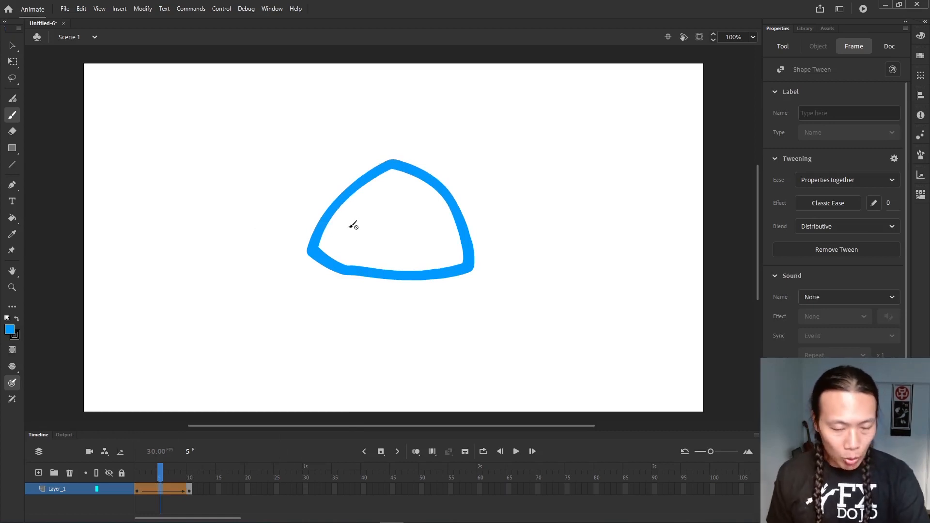
Step: Return to frame 1 and play the triangle-to-circle shape tween several times
key("comma")
key("comma")
key("comma")
key("comma")
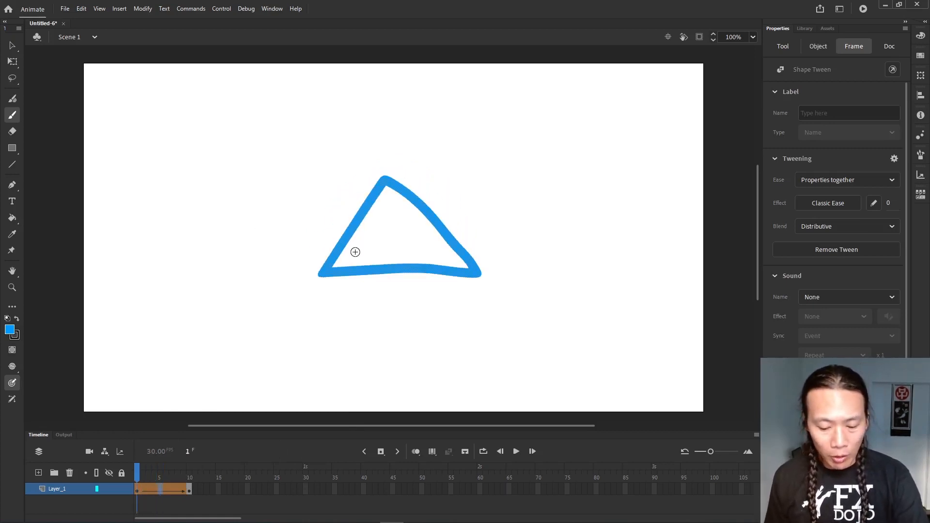
key("Return")
left_click(138, 470)
key("Return")
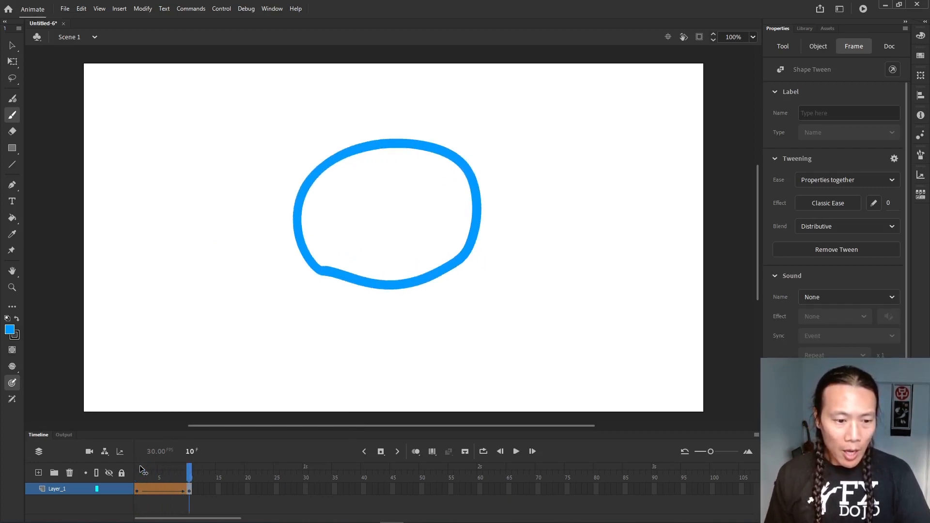
key("Return")
left_click(140, 466)
key("Return")
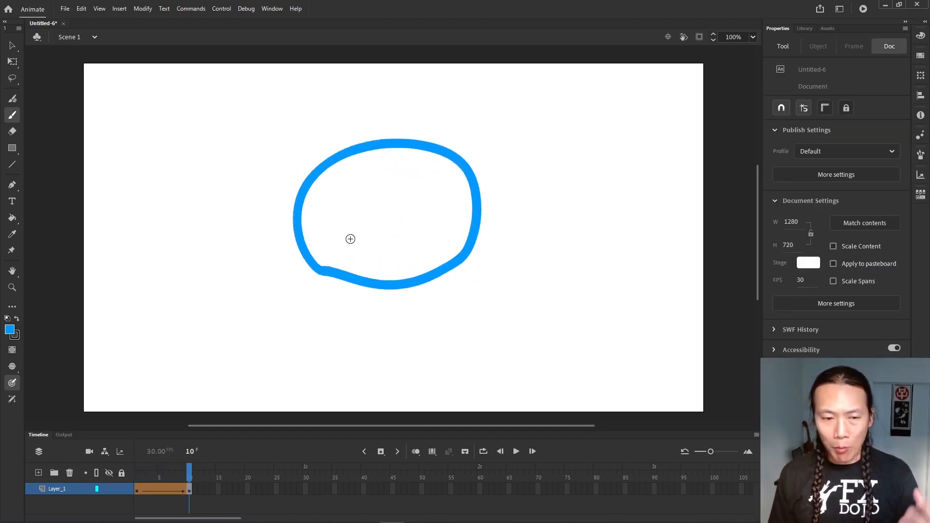
Step: Create a new document with the default settings
left_click(64, 9)
left_click(82, 20)
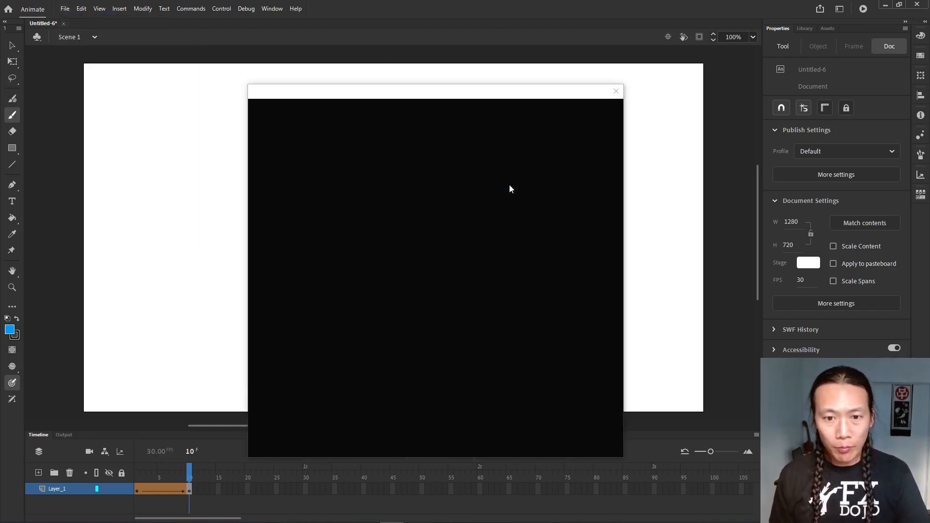
key("Return")
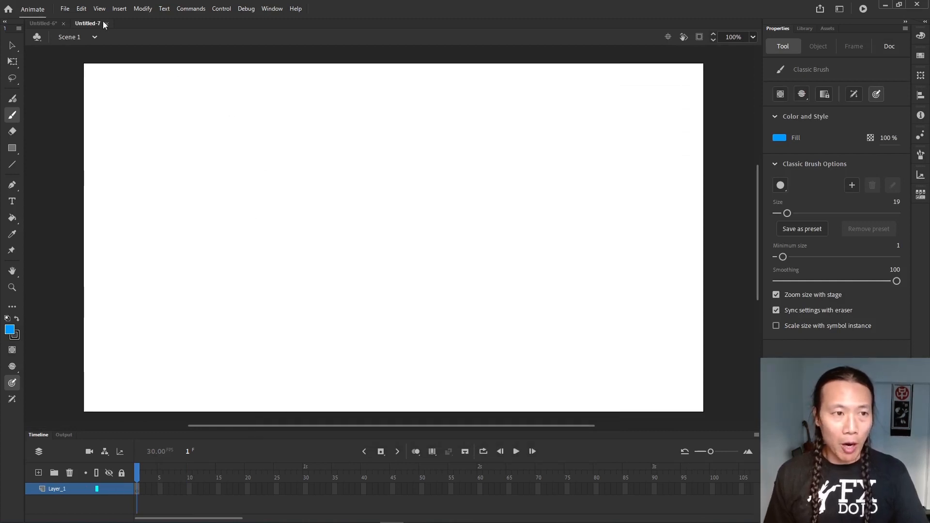
left_click(69, 10)
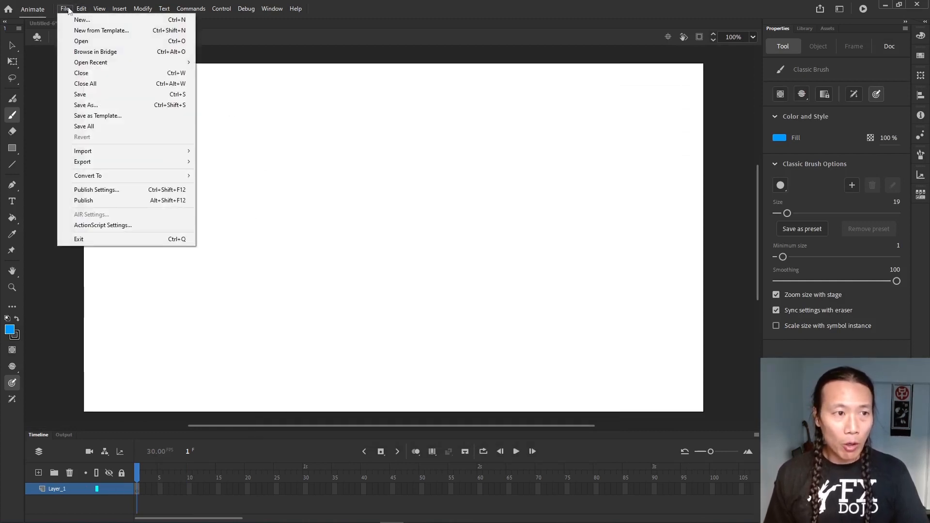
mouse_move(132, 151)
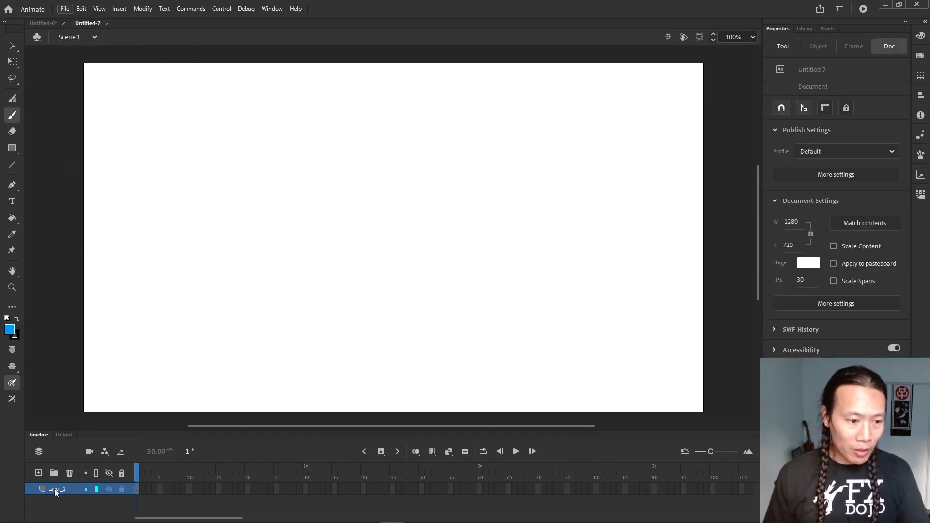
Step: Rename Layer_1 in the new document as audio
double_click(55, 489)
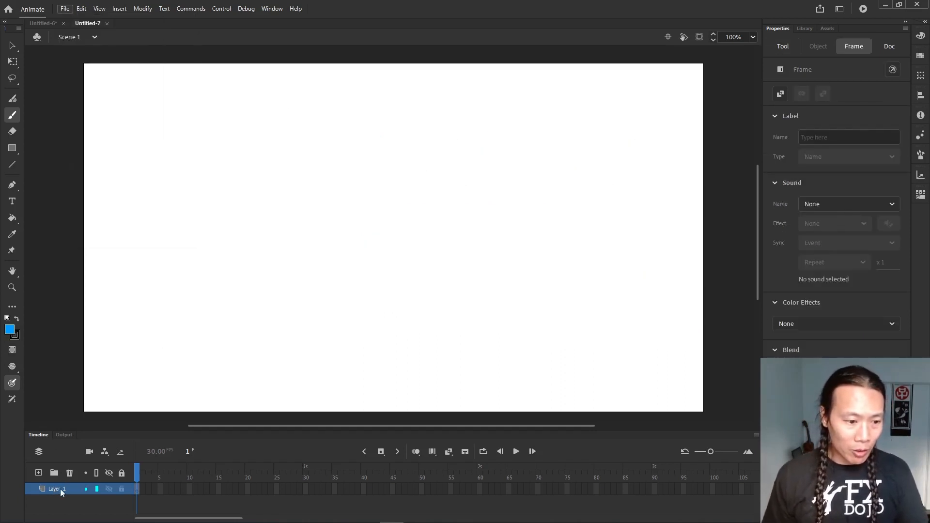
type("au")
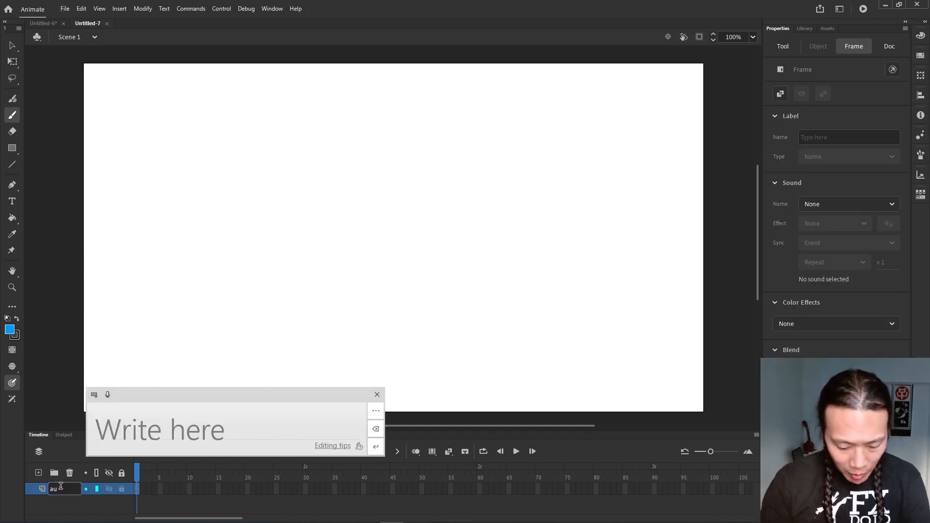
type("dio")
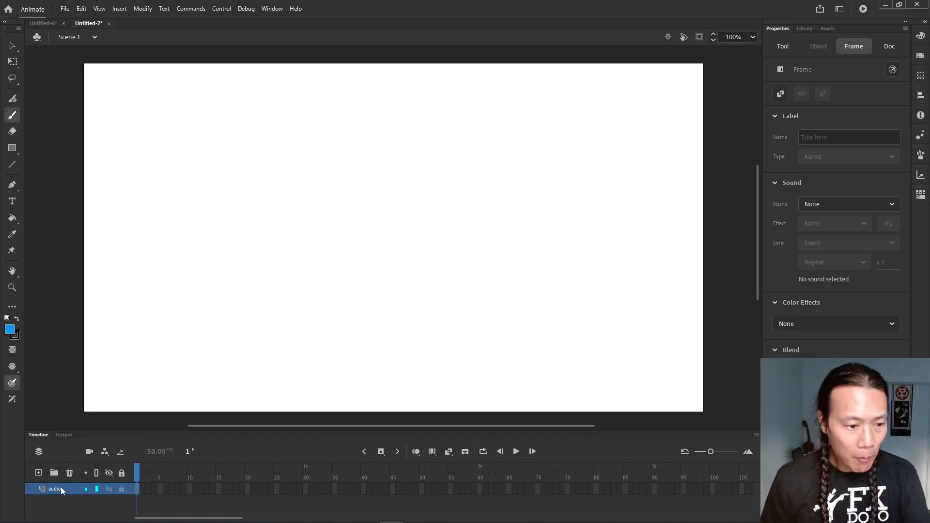
Step: Import "April - Peanut Butter Jelly.mp3" to the stage on the audio layer and check it in the library
left_click(65, 9)
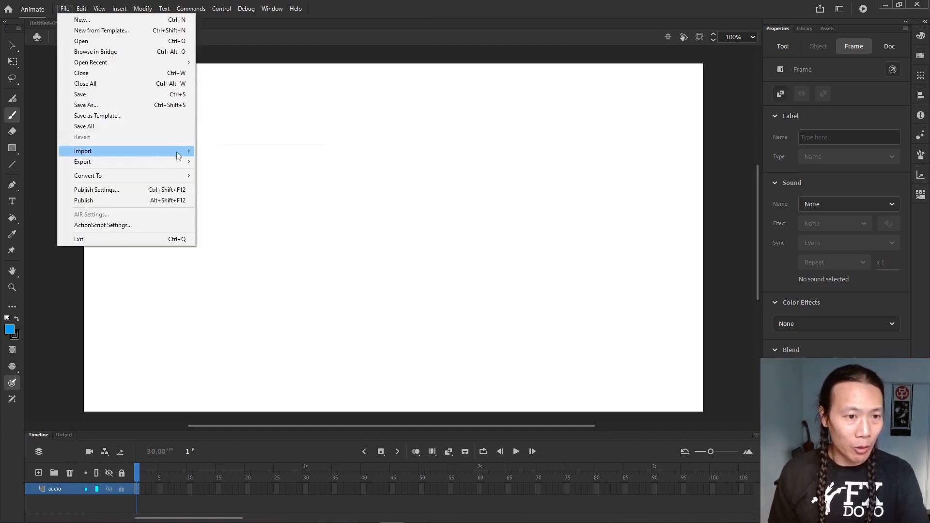
mouse_move(179, 154)
left_click(224, 154)
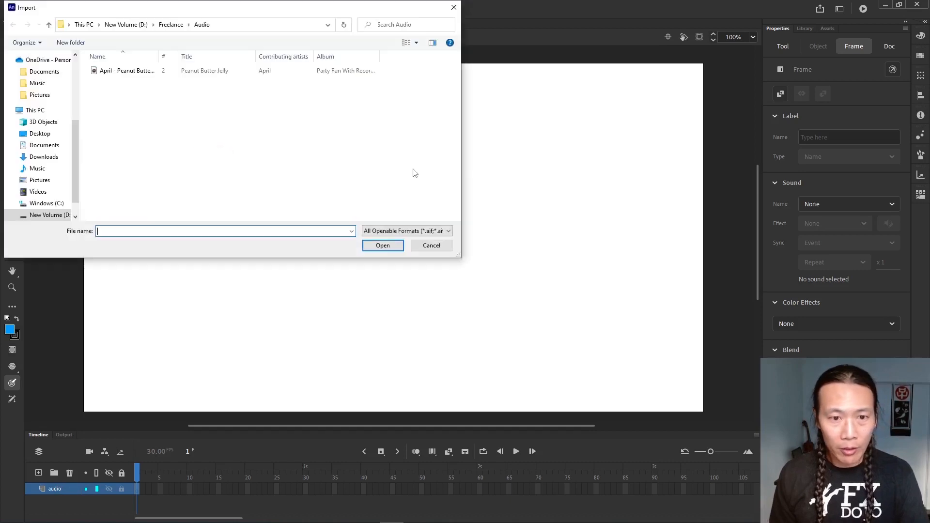
left_click(124, 71)
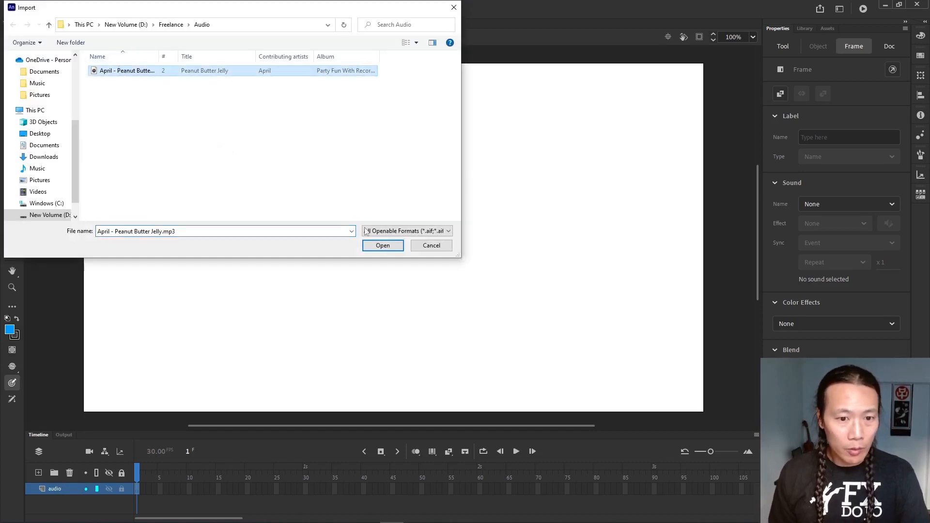
left_click(377, 245)
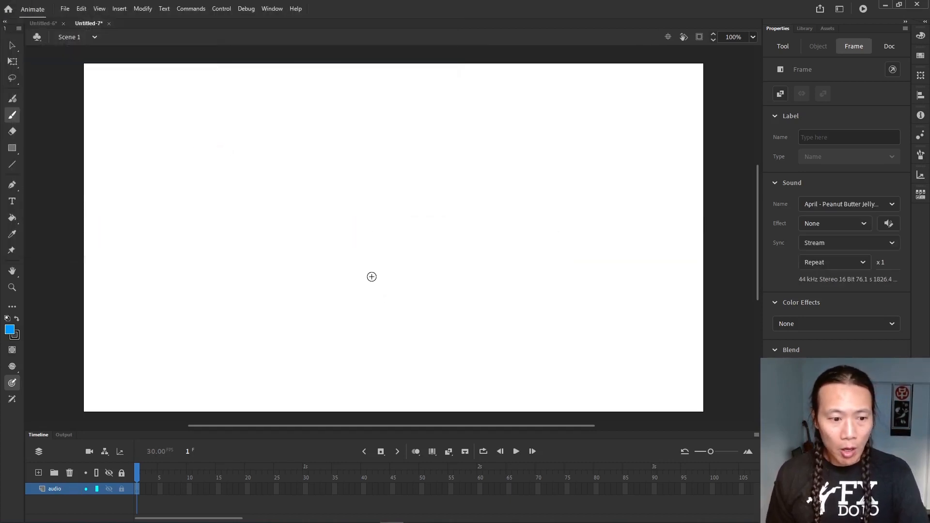
left_click(802, 28)
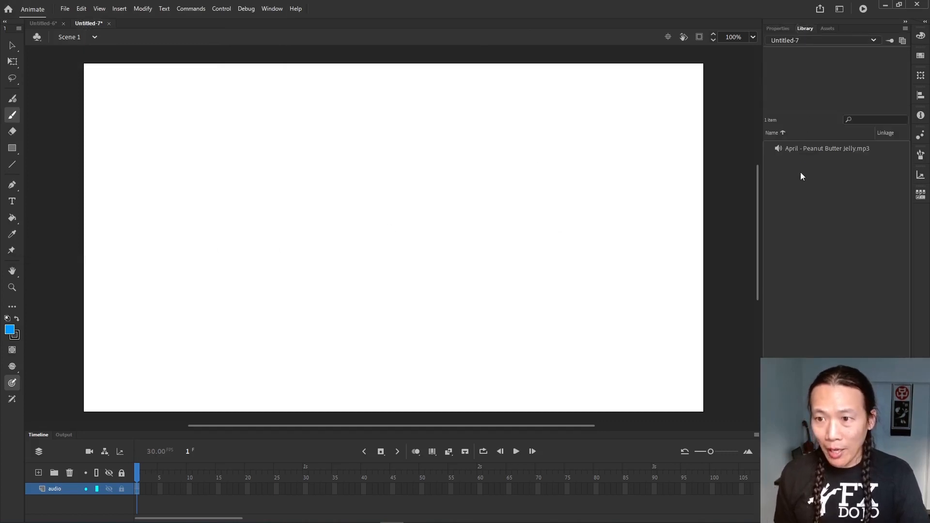
left_click(779, 27)
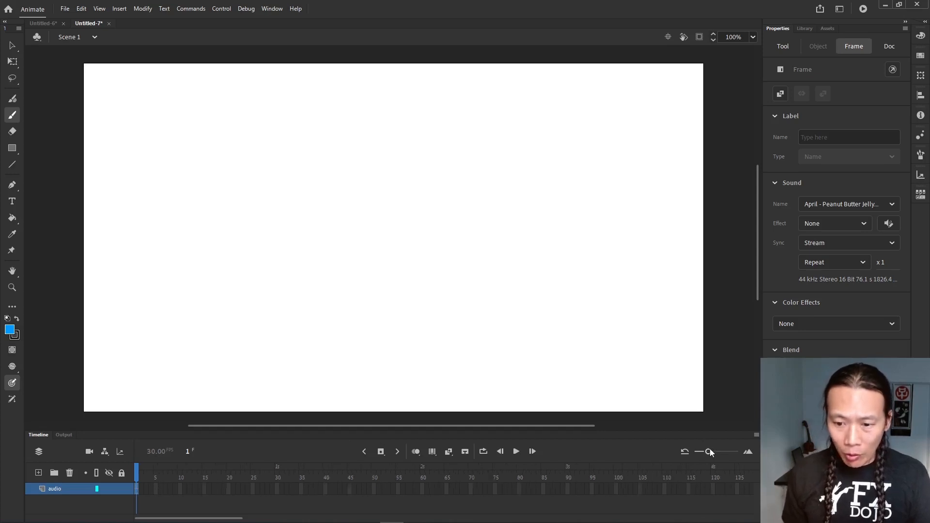
Step: Insert a keyframe at frame 120 of the audio layer to extend the sound's frames
left_click_drag(711, 452, 706, 452)
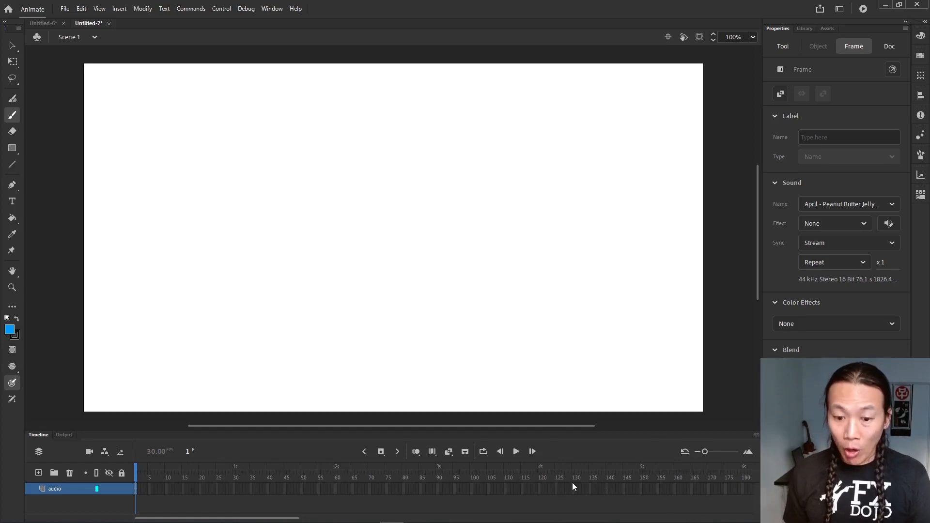
right_click(539, 490)
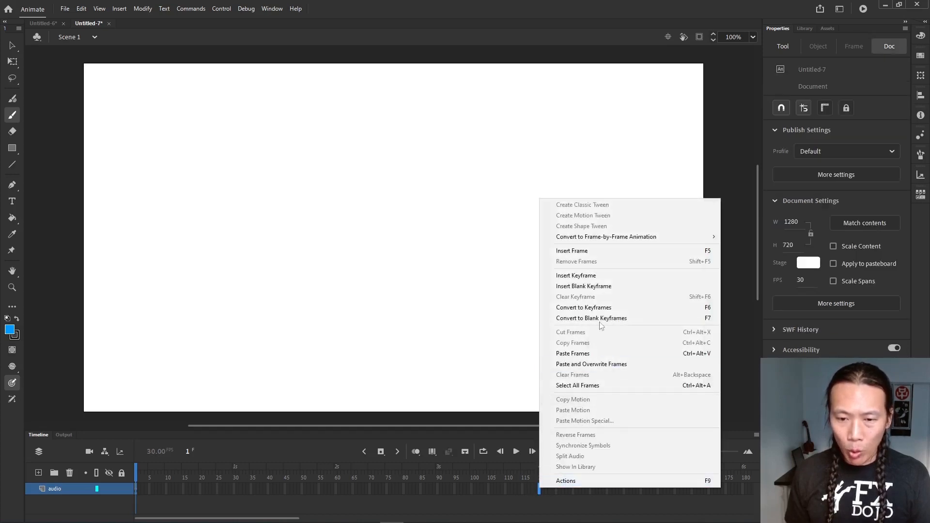
left_click(587, 276)
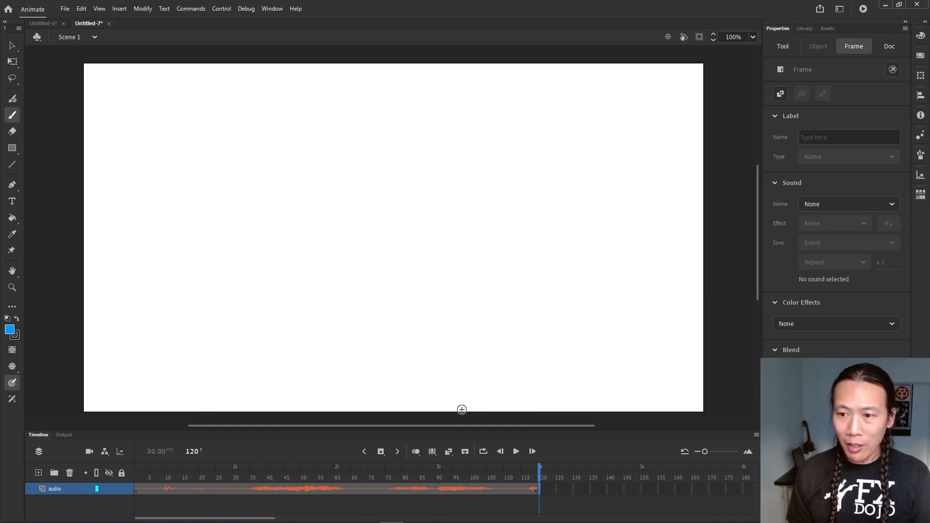
Step: Switch the song's sync on the audio layer to Event and back to Stream
left_click(280, 489)
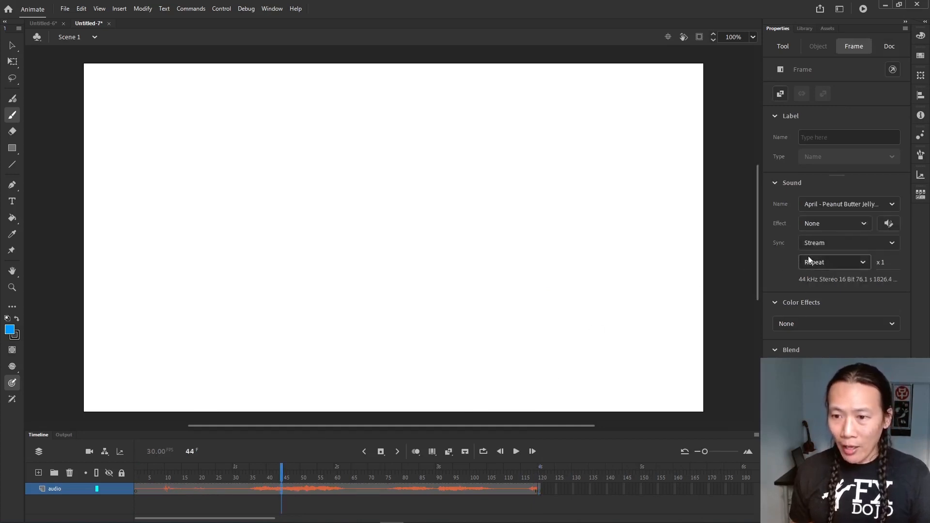
left_click(816, 244)
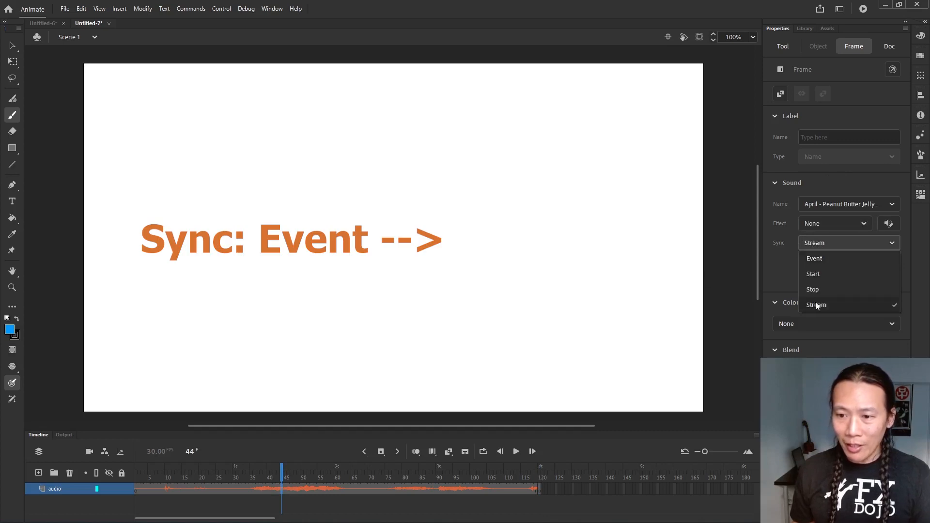
left_click(825, 259)
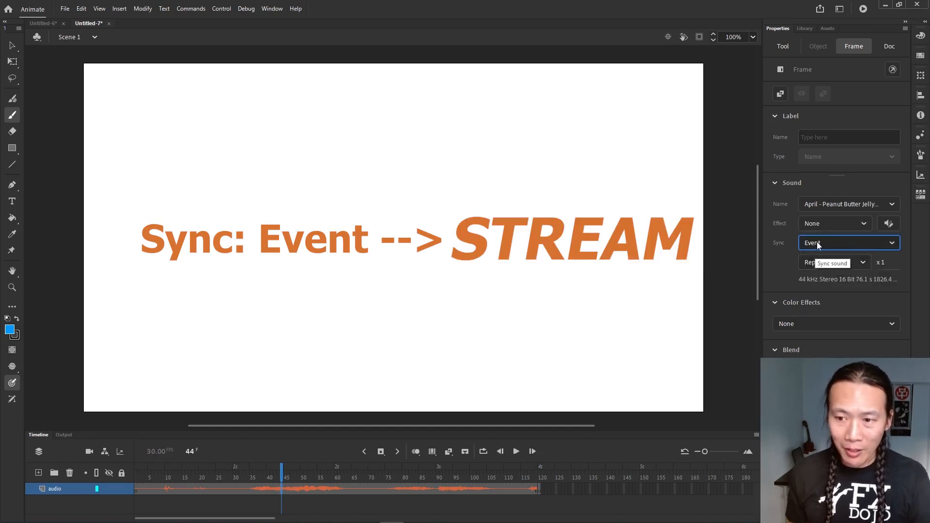
left_click(818, 247)
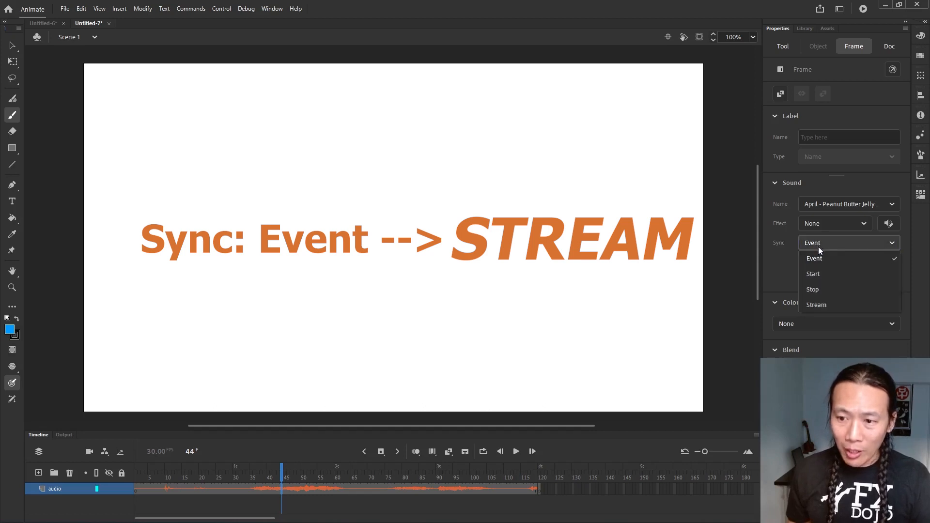
left_click(819, 305)
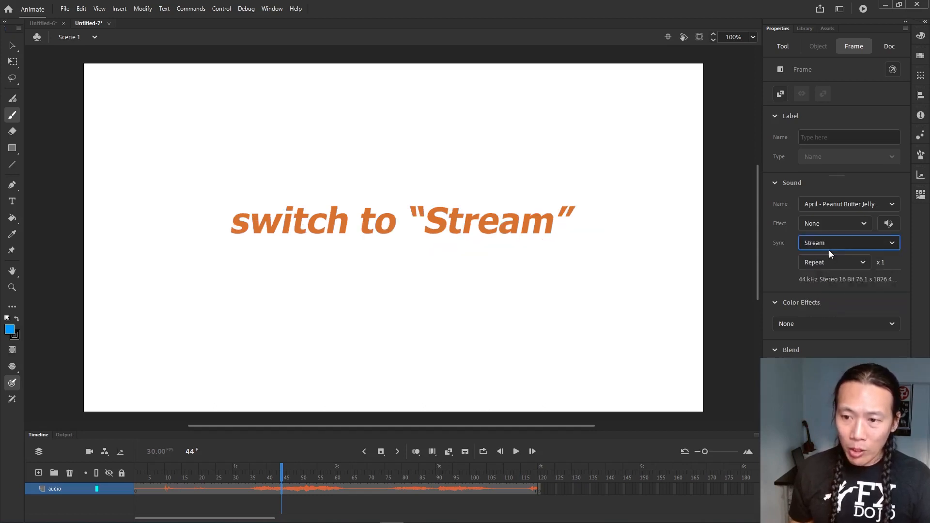
Step: Scrub and play the streamed song on the timeline to find where the first sung word begins
mouse_move(281, 472)
left_mouse_down()
mouse_move(241, 472)
mouse_move(328, 471)
mouse_move(231, 471)
left_mouse_up()
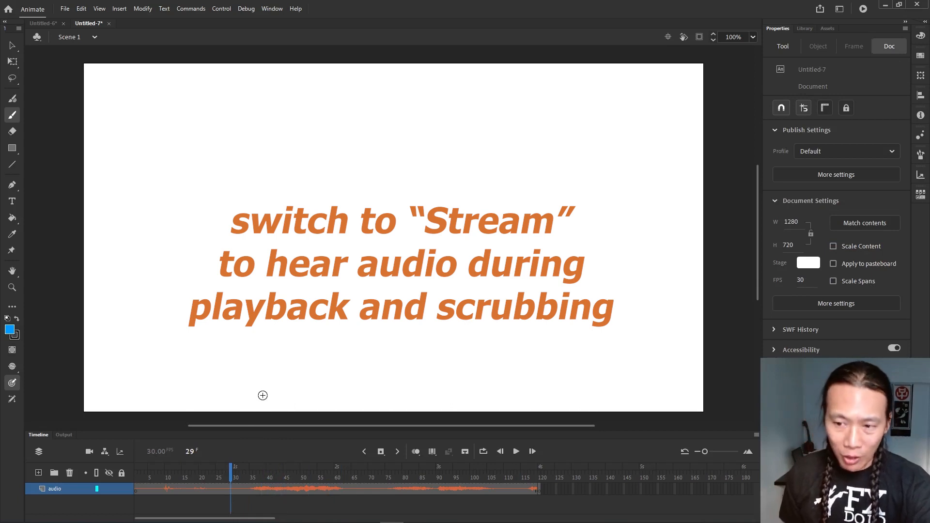
left_click_drag(233, 473, 109, 463)
key("Return")
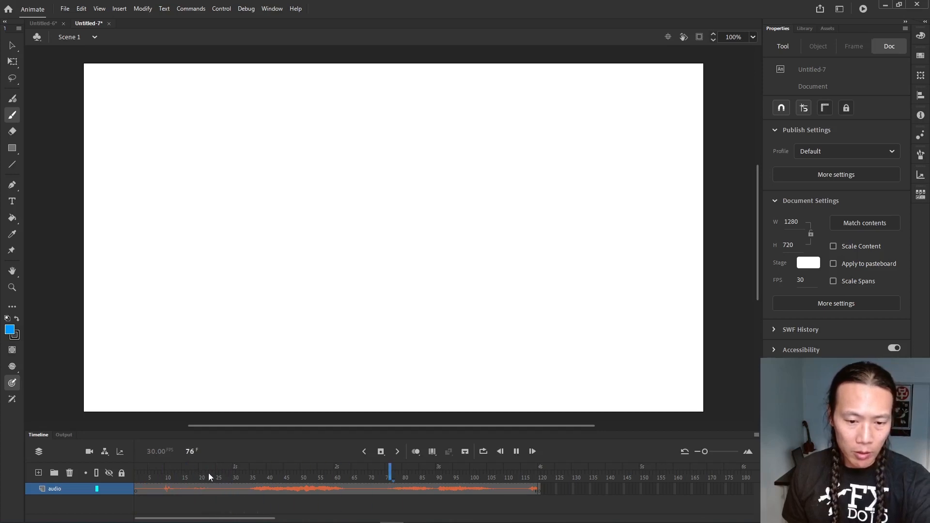
key("Return")
left_click_drag(490, 473, 244, 467)
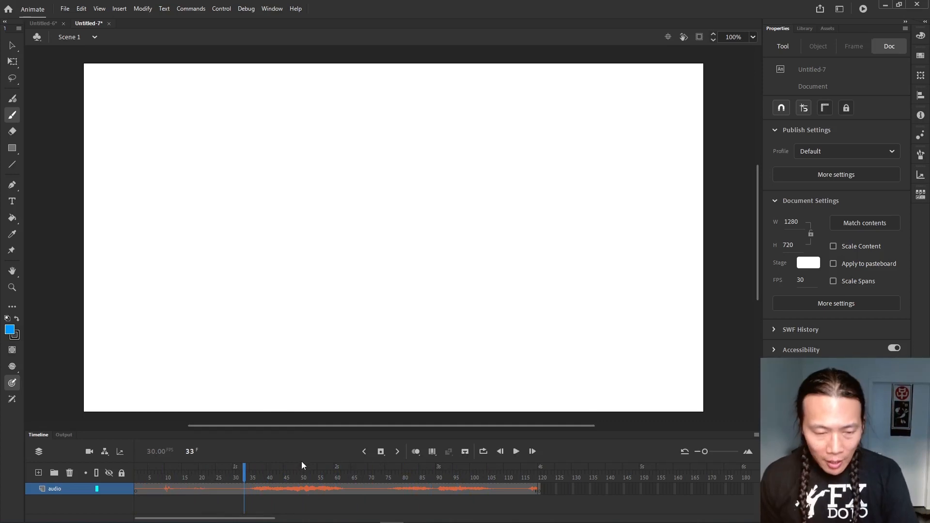
left_click_drag(234, 465, 243, 464)
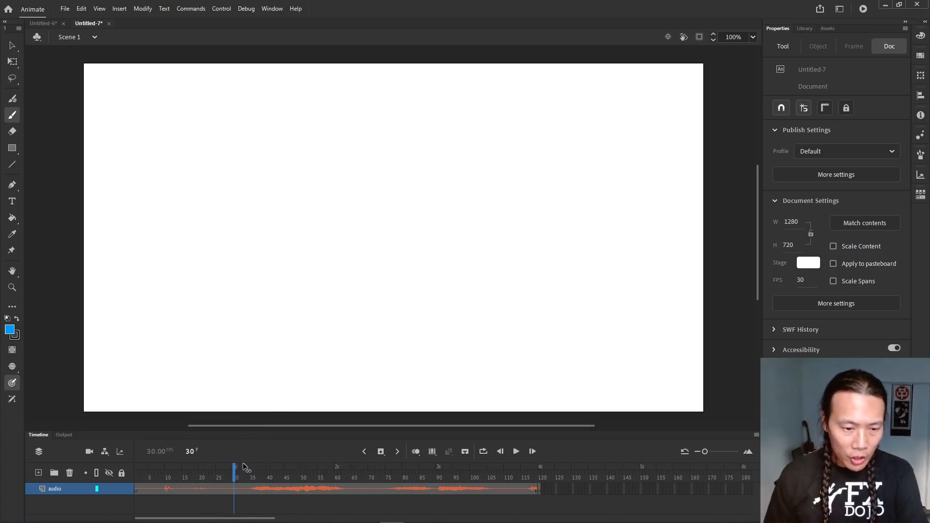
Step: Add a layer above audio, insert a blank keyframe at frame 31 and brush a nearly horizontal blue line on it
left_click(239, 489)
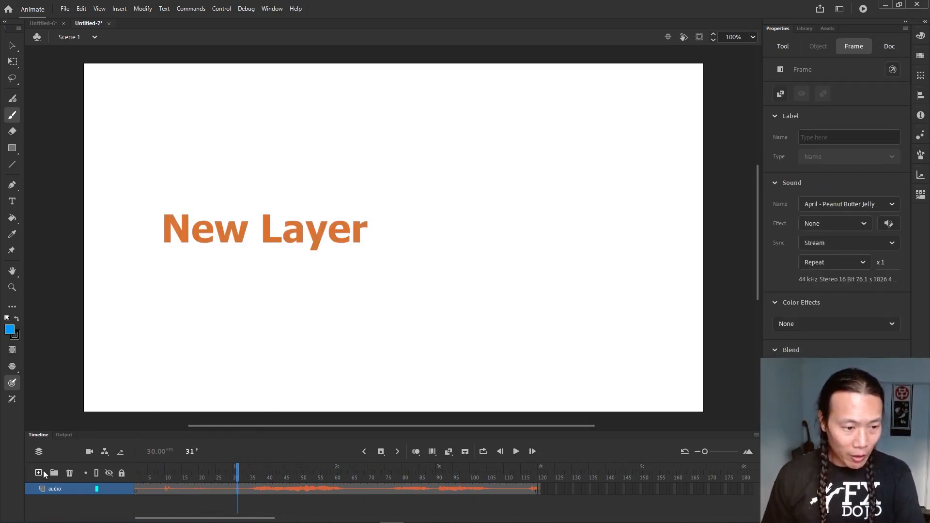
left_click(41, 470)
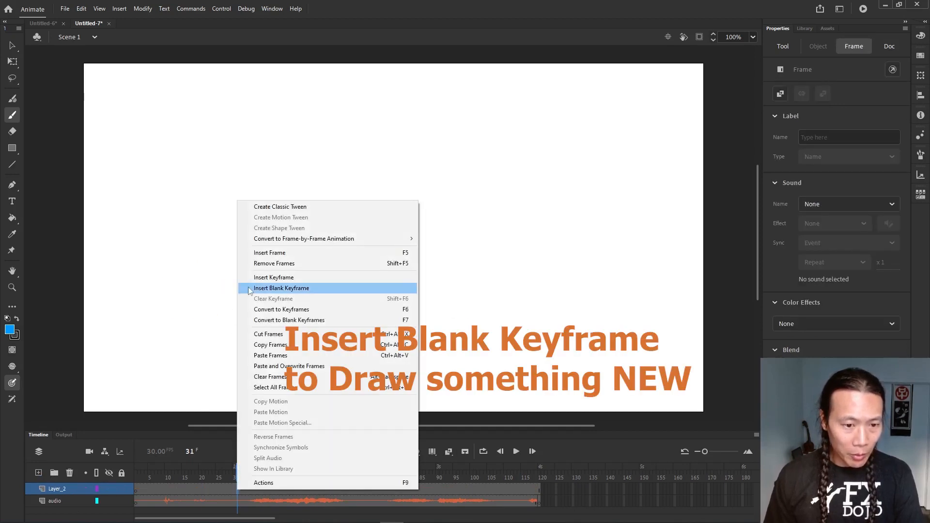
left_click(261, 288)
left_click_drag(271, 309, 510, 309)
Step: Insert a blank keyframe at frame 35 of Layer_2 and handwrite the word Peanut across the stage with the brush
key("period")
key("period")
key("period")
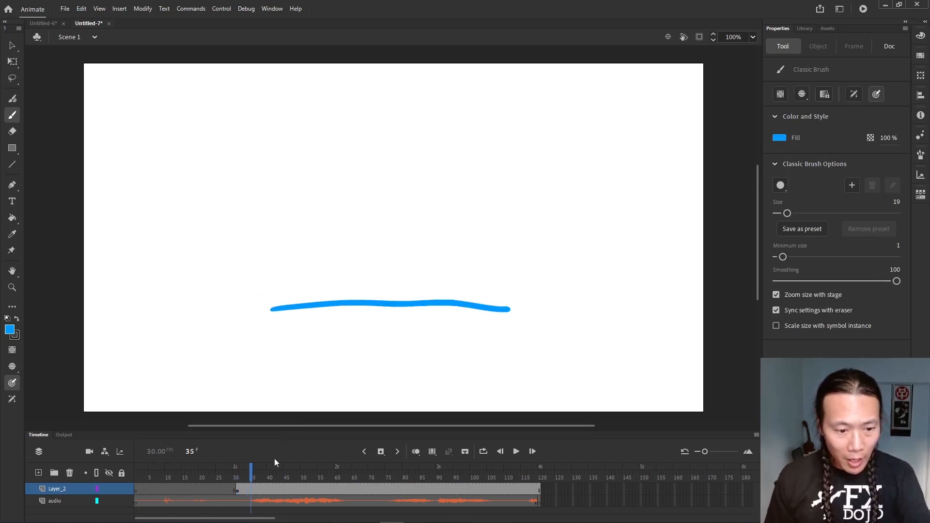
left_click(252, 490)
right_click(253, 490)
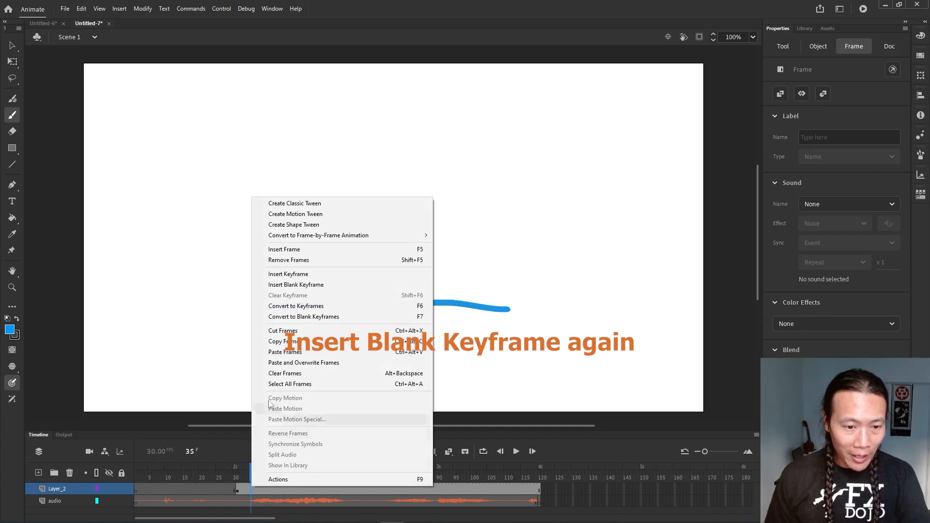
left_click(311, 285)
mouse_move(277, 210)
left_mouse_down()
mouse_move(272, 302)
mouse_move(262, 250)
mouse_move(364, 272)
mouse_move(426, 247)
left_mouse_up()
left_click_drag(453, 203, 518, 279)
left_click_drag(438, 231, 506, 219)
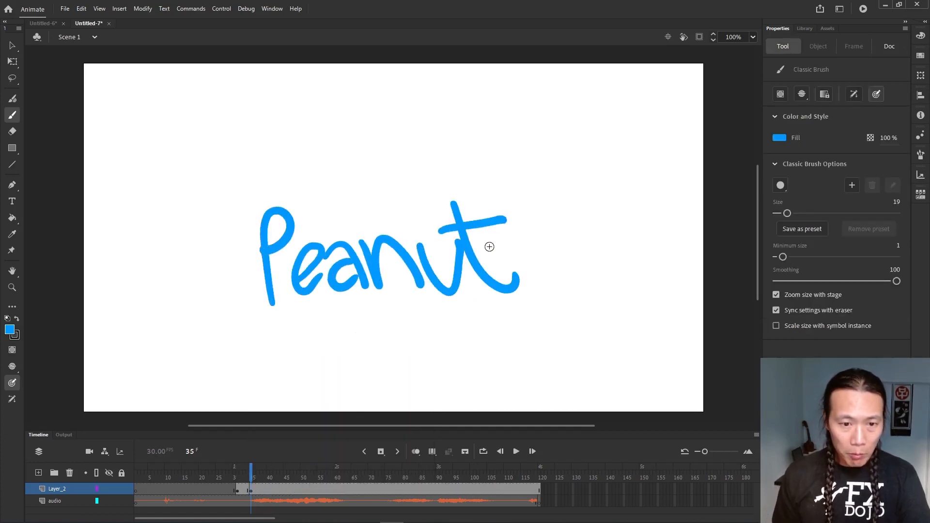
Step: Create a shape tween between the line at frame 31 and the word at frame 35, and play it back
right_click(247, 489)
left_click(244, 252)
left_click(255, 464)
left_click(244, 466)
key("Return")
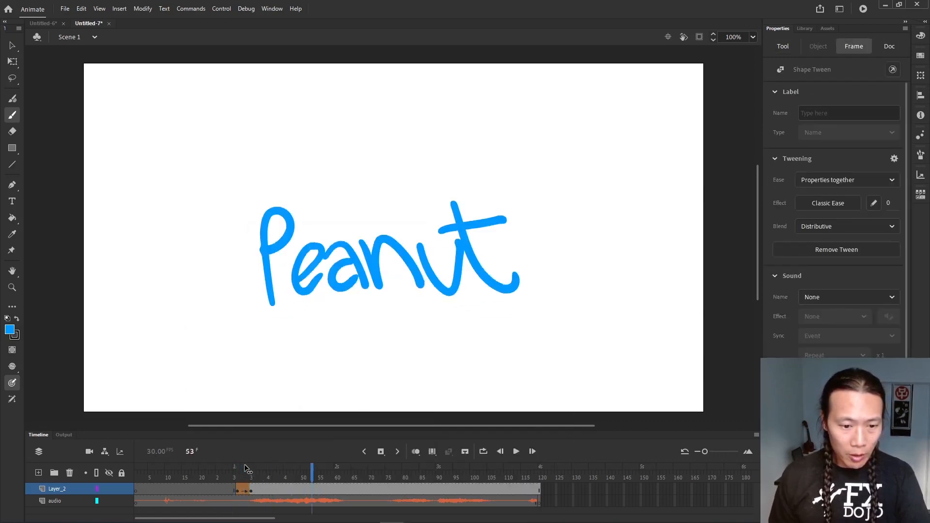
Step: Duplicate the word Peanut into a keyframe at frame 58 of Layer_2
right_click(330, 487)
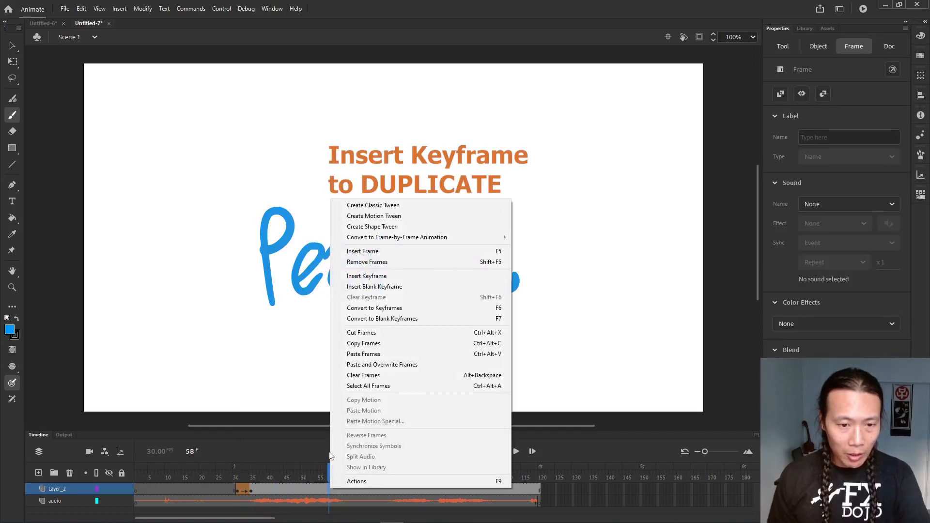
left_click(381, 276)
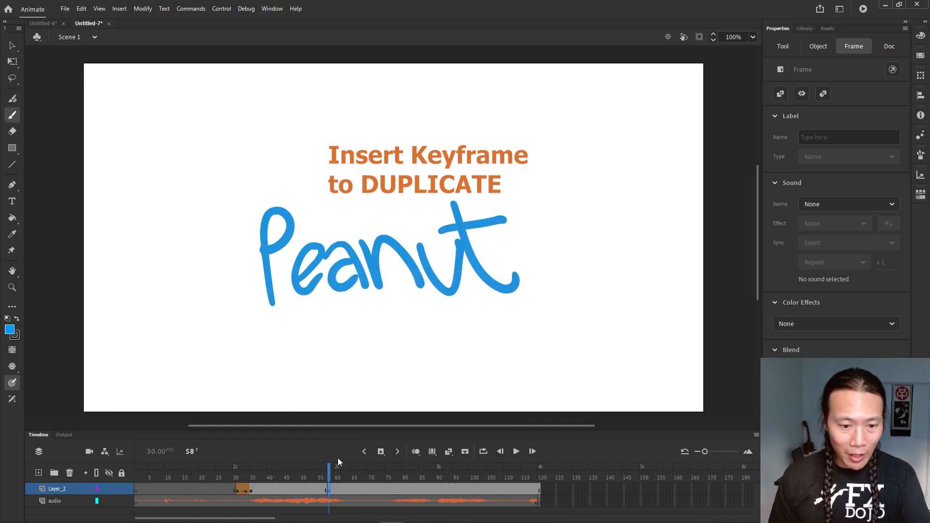
left_click(329, 469)
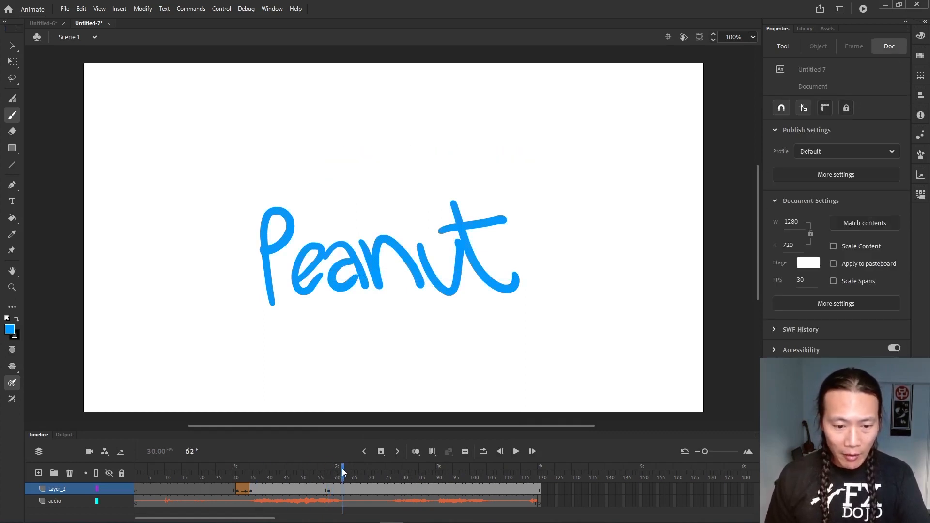
Step: Insert a blank keyframe at frame 63 of Layer_2 and brush a wavy blue line across the lower stage
right_click(346, 492)
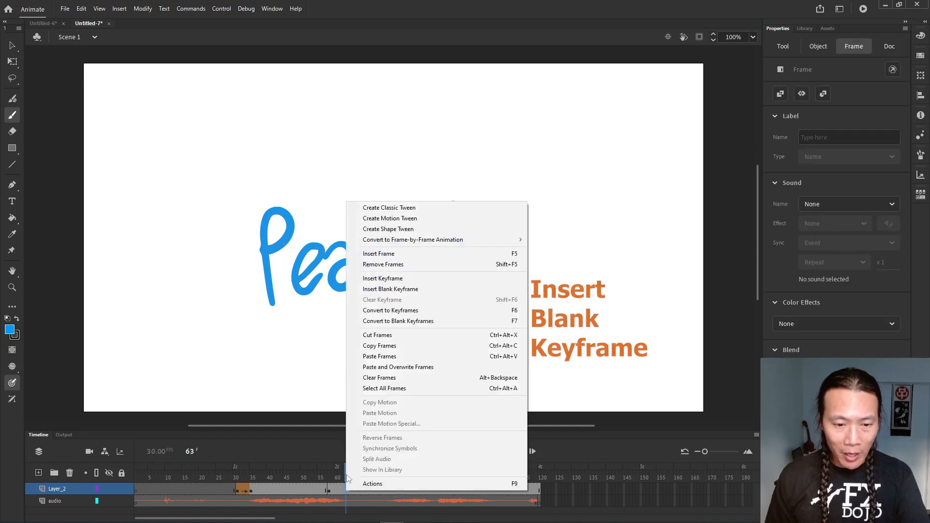
left_click(387, 289)
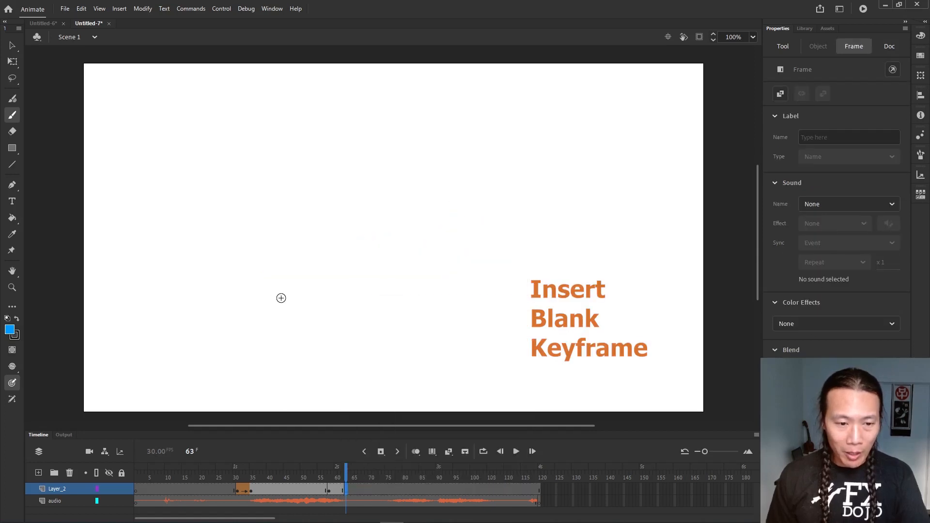
mouse_move(309, 306)
left_mouse_down()
mouse_move(337, 298)
mouse_move(508, 311)
left_mouse_up()
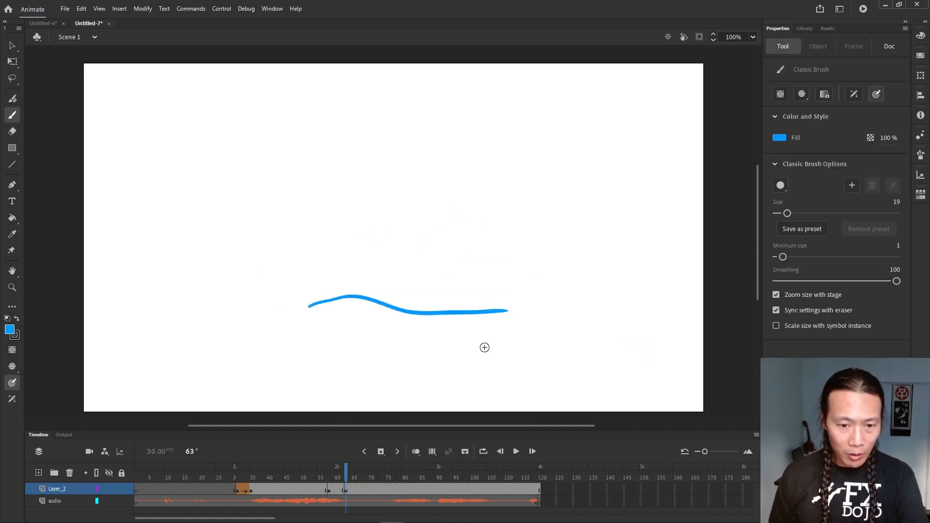
Step: Create a shape tween from the word at frame 58 to the line at frame 63, and play the animation with the song
right_click(332, 490)
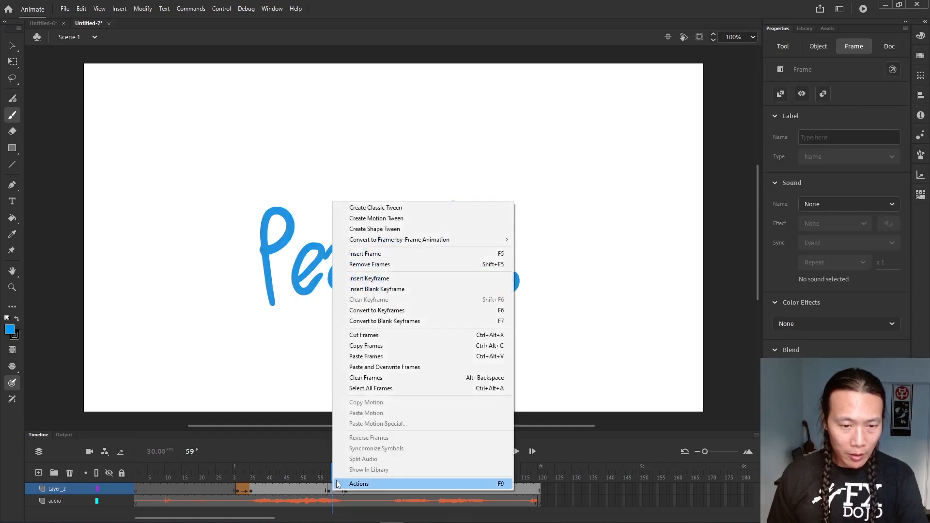
left_click(370, 230)
left_click_drag(332, 477, 220, 466)
key("Return")
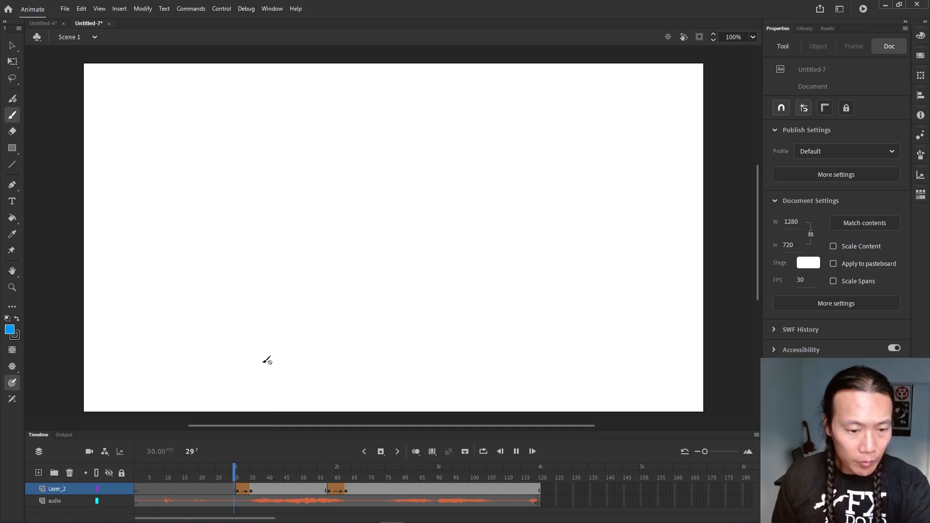
key("Return")
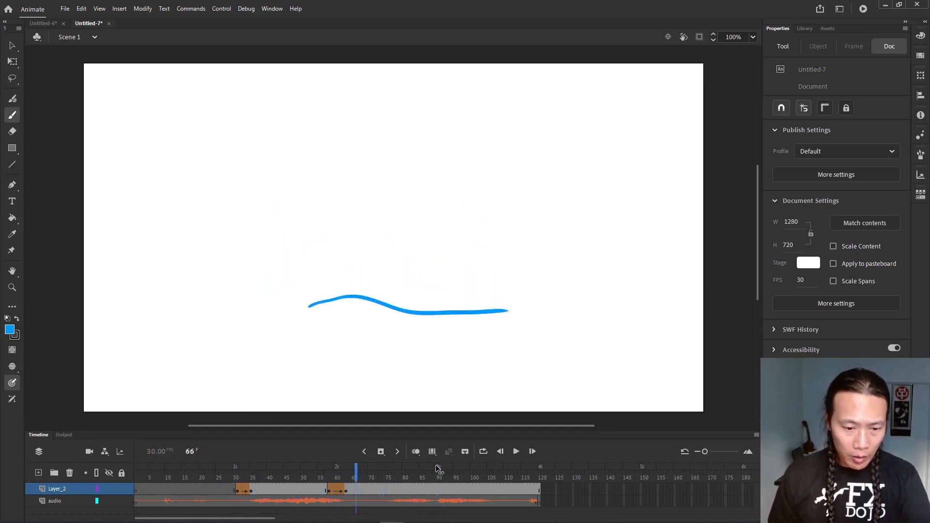
Step: Insert a blank keyframe at frame 64 of Layer_2 to clear the line right after the tween
left_click(355, 470)
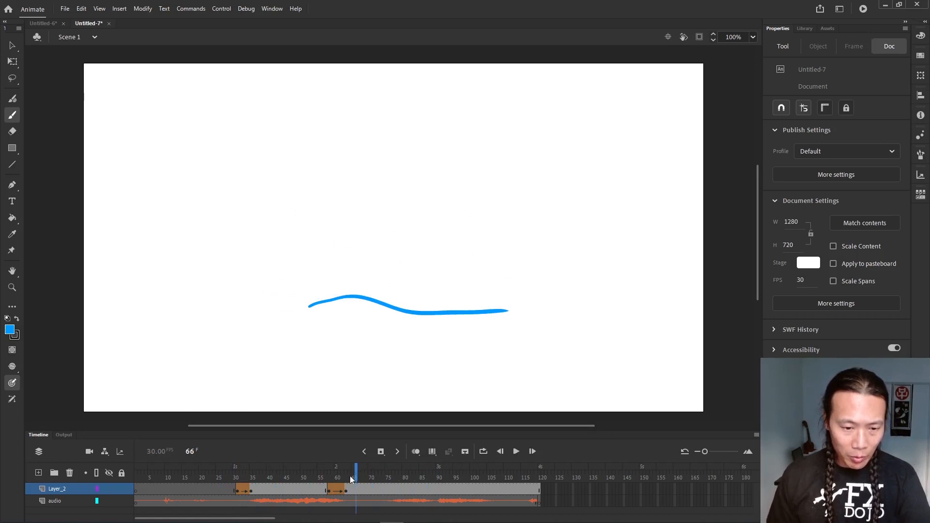
right_click(350, 487)
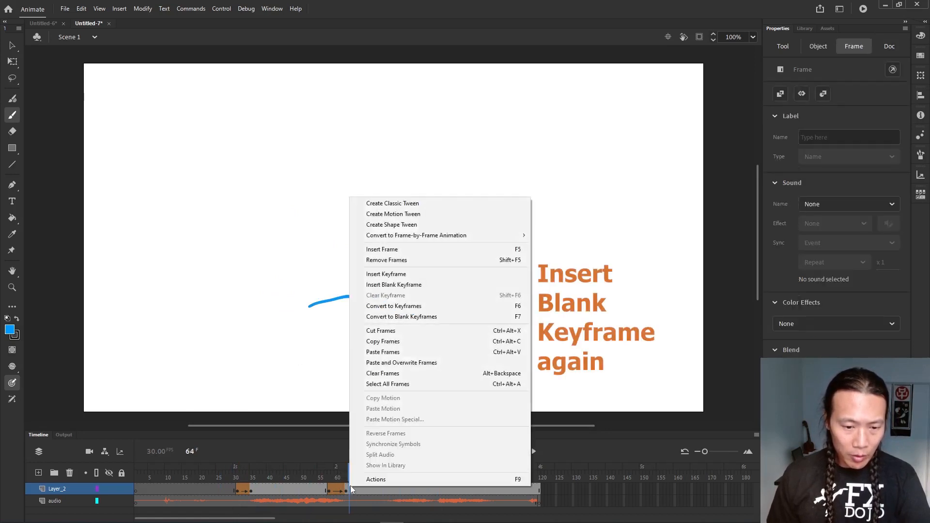
left_click(382, 283)
Step: Insert a blank keyframe at frame 75 of Layer_2 and brush a slightly rising wavy blue line on it
left_click_drag(350, 468, 350, 468)
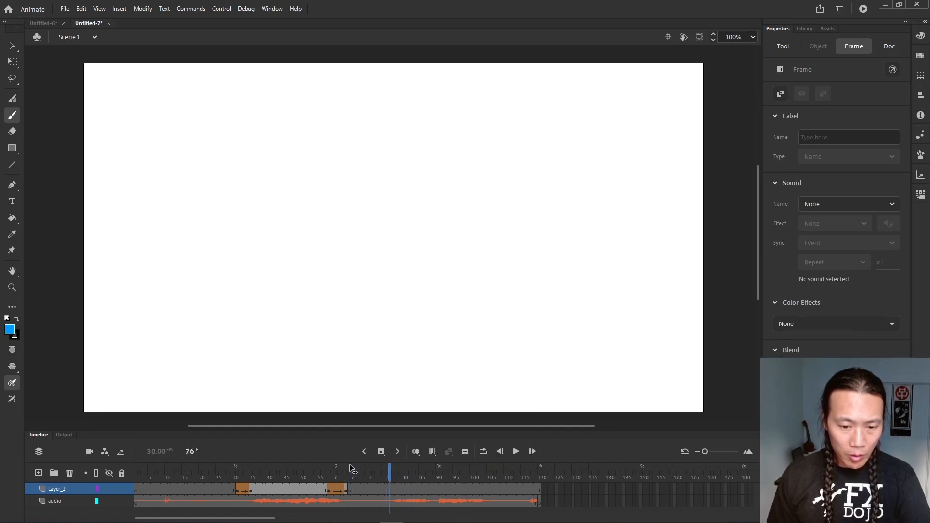
left_click(391, 488)
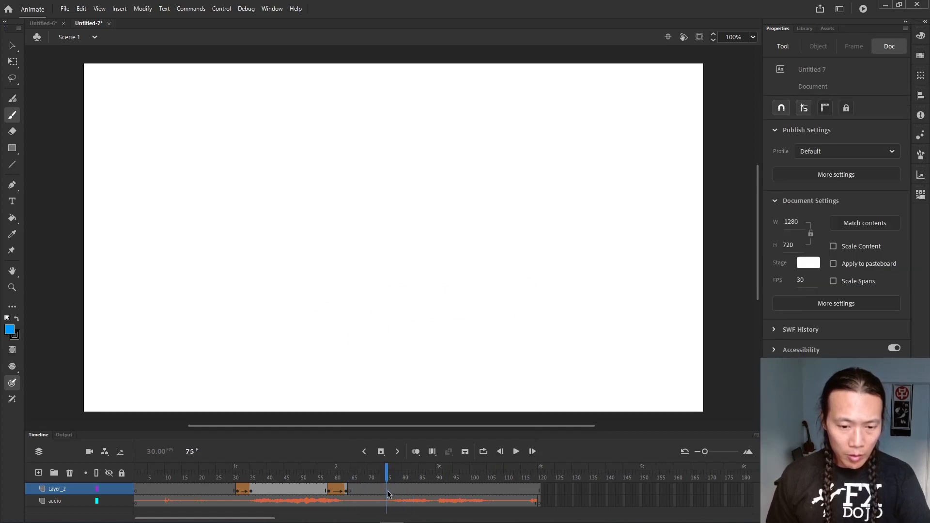
right_click(387, 490)
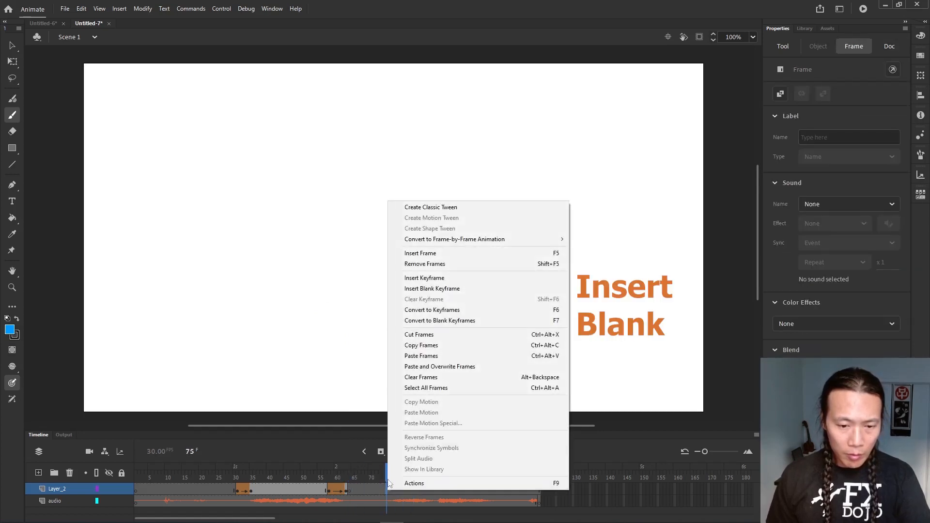
left_click(424, 289)
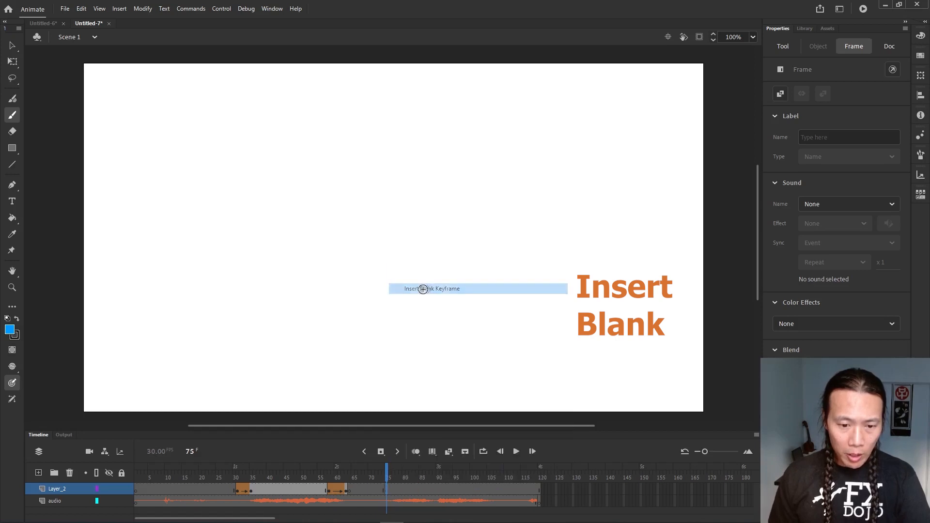
left_click(388, 469)
left_click_drag(310, 304, 508, 288)
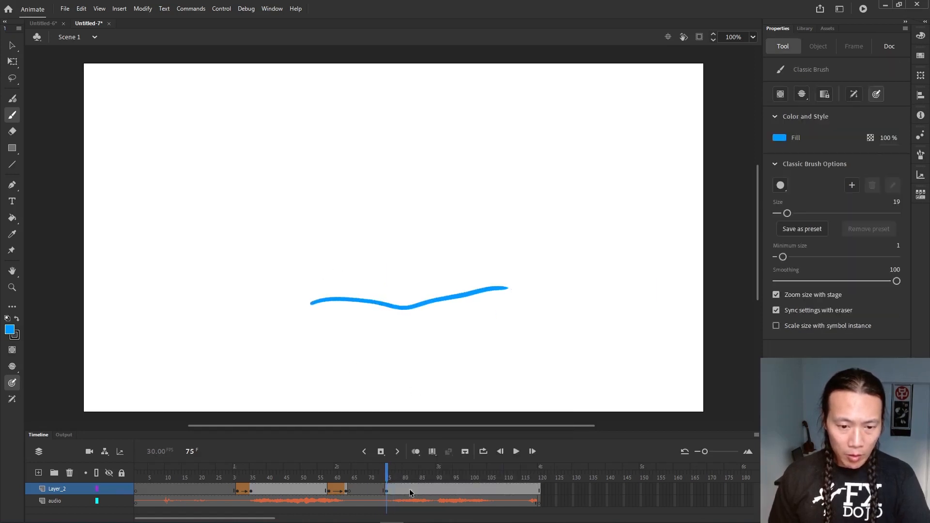
Step: Insert a blank keyframe at frame 78 of Layer_2 and handwrite a smaller word Peanut with the brush
left_click(399, 477)
right_click(396, 488)
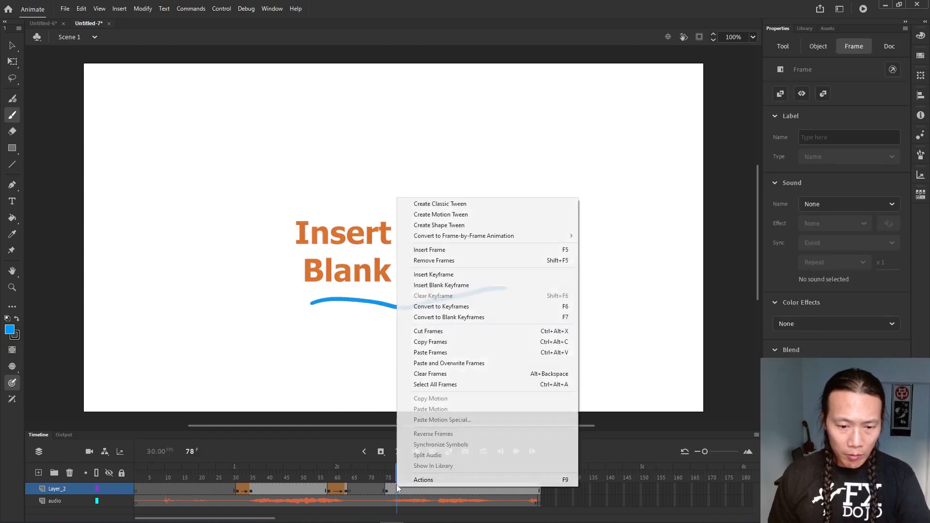
left_click(430, 285)
mouse_move(310, 312)
left_mouse_down()
mouse_move(318, 265)
mouse_move(310, 293)
left_mouse_up()
left_click_drag(328, 299, 349, 302)
left_click_drag(356, 291, 380, 314)
left_click_drag(382, 315, 429, 290)
left_click_drag(434, 252, 471, 300)
left_click_drag(416, 266, 458, 266)
Step: Duplicate the smaller word Peanut into a keyframe at frame 87 of Layer_2
key("period")
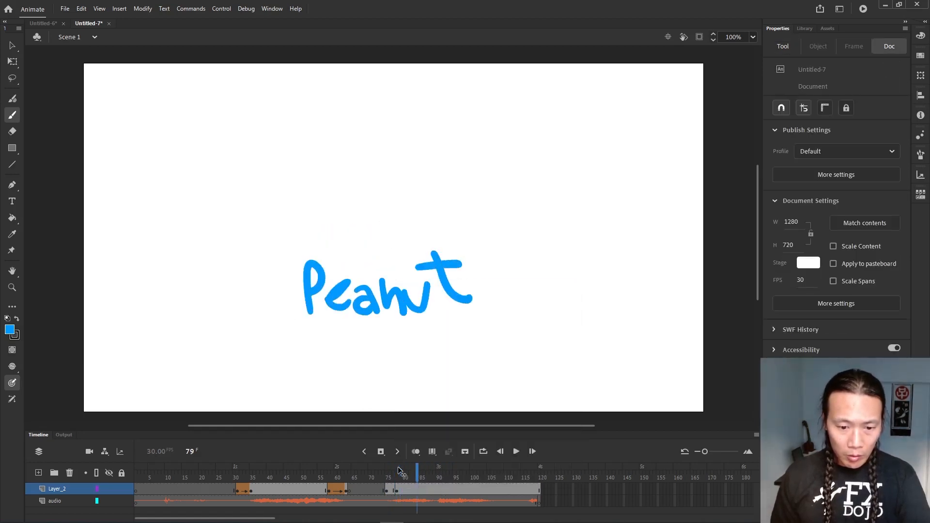
right_click(426, 492)
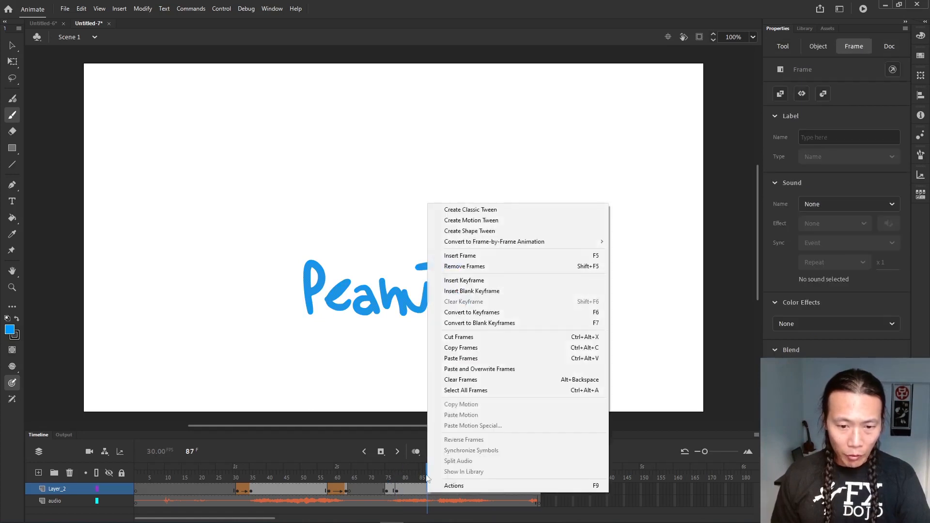
left_click(468, 281)
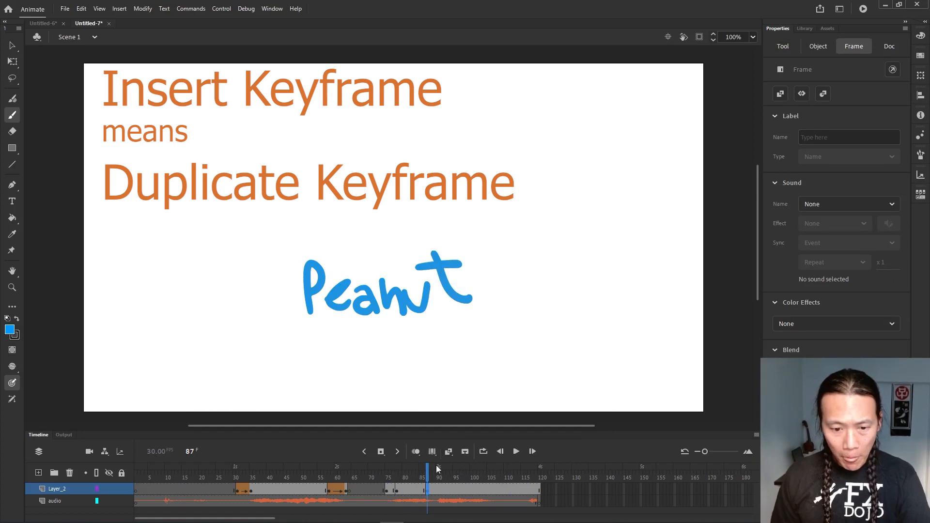
Step: Insert a blank keyframe at frame 91 of Layer_2 and handwrite the word Butter on it with the brush
right_click(440, 487)
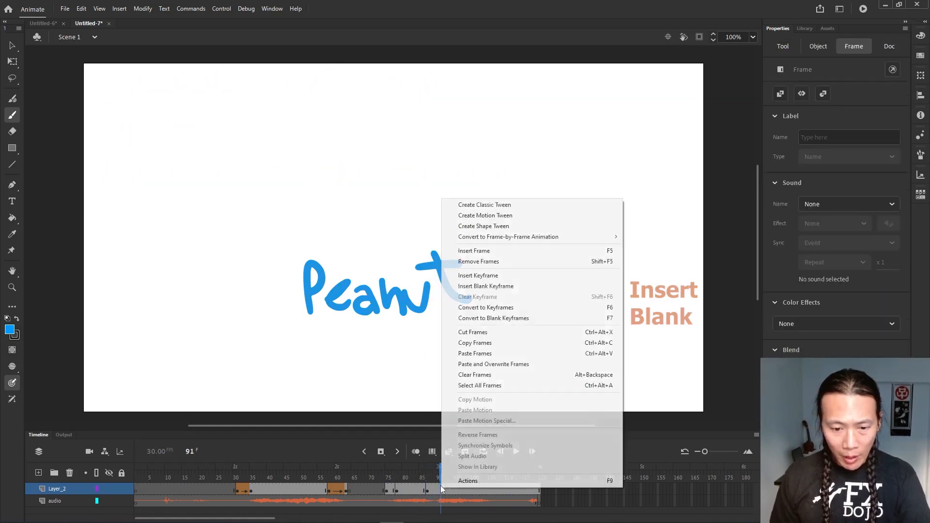
left_click(467, 287)
left_click_drag(306, 266, 307, 320)
left_click_drag(342, 267, 365, 266)
mouse_move(377, 248)
left_mouse_down()
mouse_move(406, 282)
mouse_move(396, 259)
left_mouse_up()
left_click_drag(412, 248, 435, 289)
left_click_drag(402, 268, 426, 254)
mouse_move(439, 279)
left_mouse_down()
mouse_move(458, 280)
mouse_move(472, 304)
left_mouse_up()
left_click_drag(467, 268, 506, 301)
key("ctrl+z")
key("ctrl+z")
mouse_move(468, 269)
left_mouse_down()
mouse_move(469, 301)
mouse_move(493, 265)
left_mouse_up()
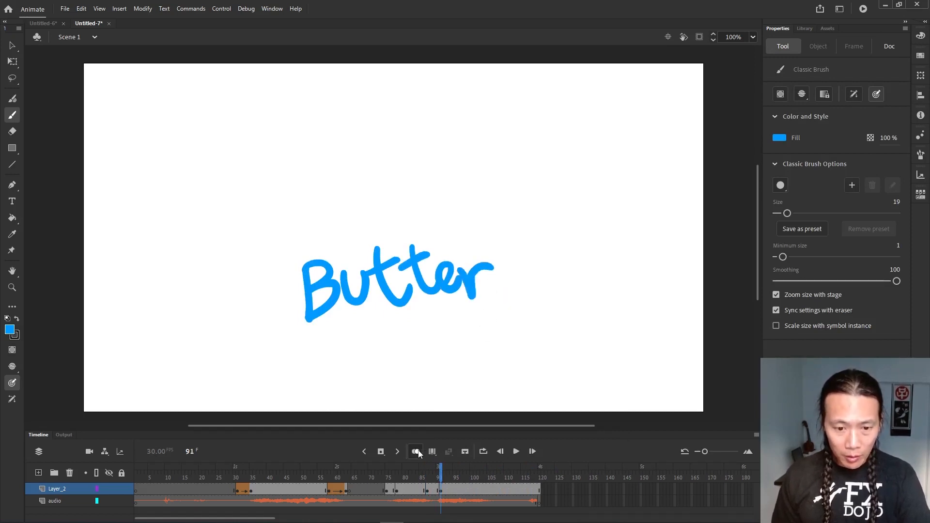
Step: Create a shape tween that morphs Peanut into Butter between frames 87 and 91 of Layer_2, and play it
right_click(431, 490)
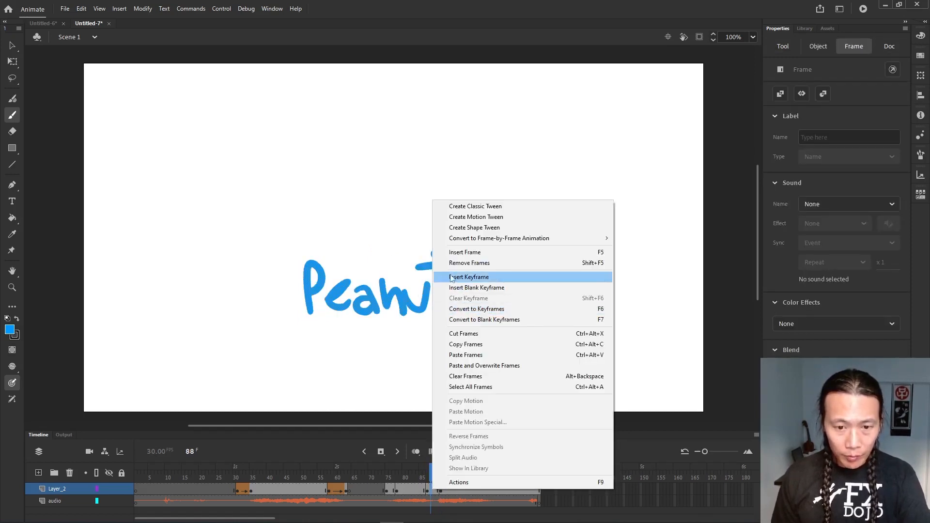
left_click(463, 231)
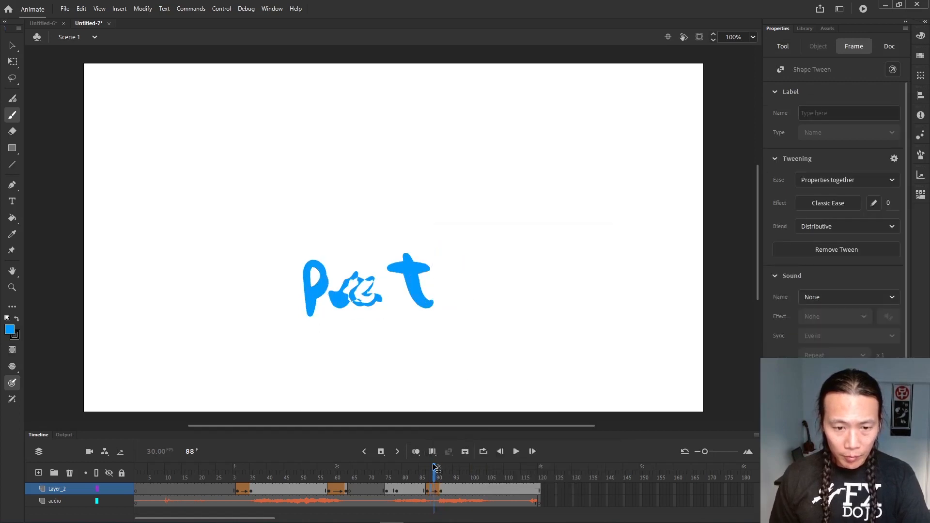
key("Return")
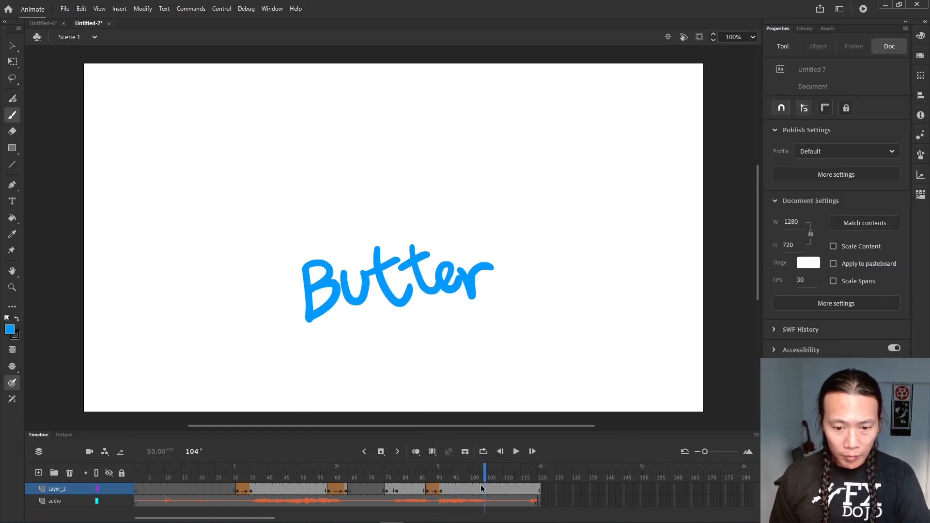
Step: Duplicate Butter into a keyframe at frame 104 of Layer_2, and brush a wavy blue line on a blank keyframe at frame 107
right_click(485, 486)
left_click(523, 276)
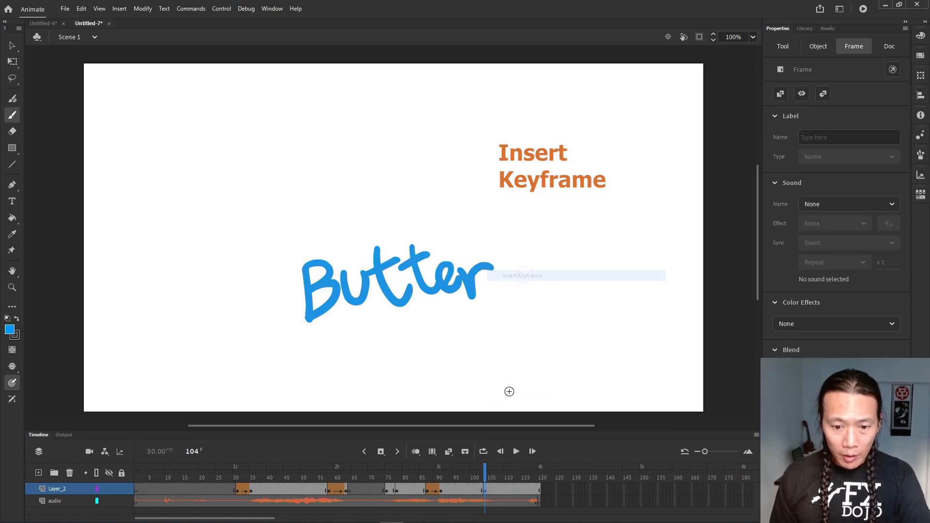
left_click_drag(487, 470, 494, 470)
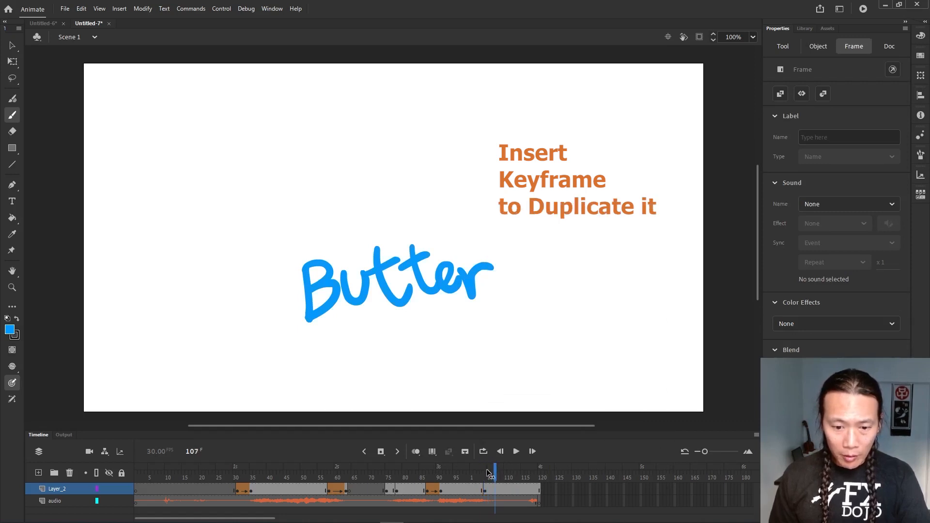
right_click(496, 491)
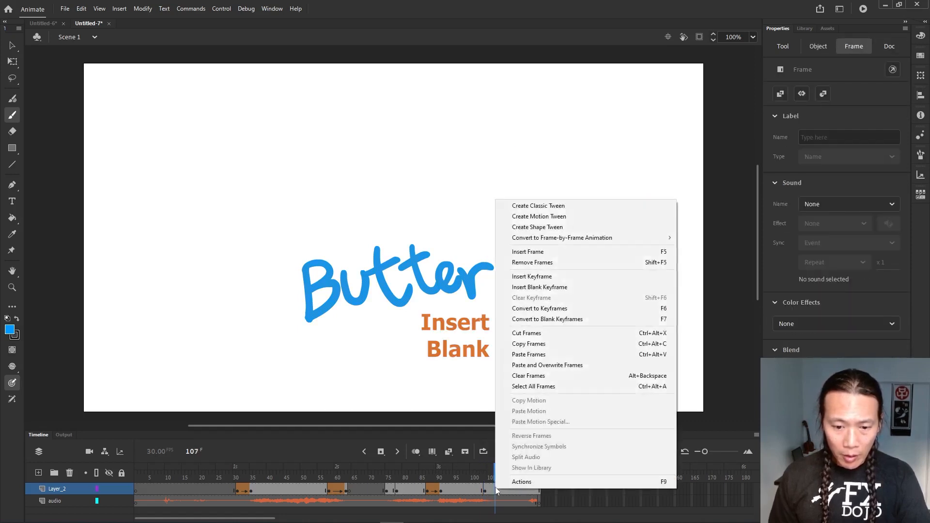
left_click(524, 288)
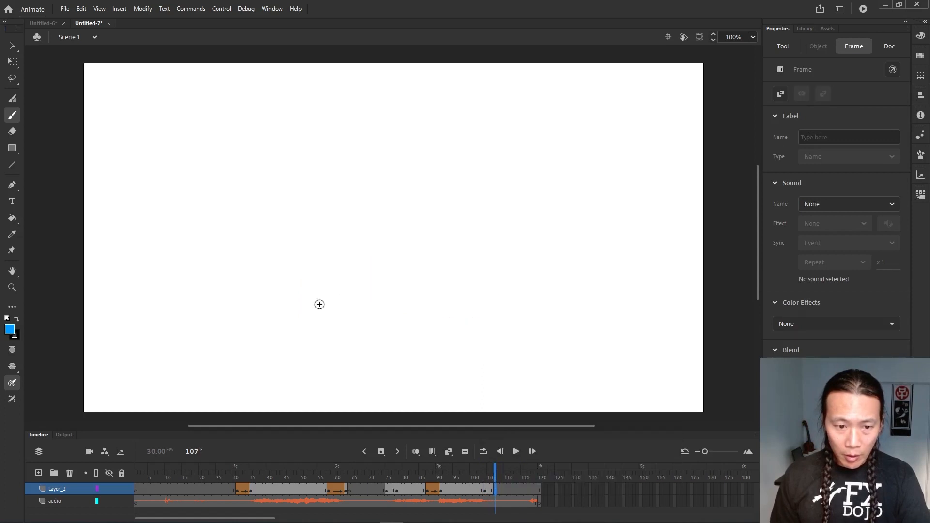
mouse_move(314, 304)
left_mouse_down()
mouse_move(358, 285)
mouse_move(480, 277)
left_mouse_up()
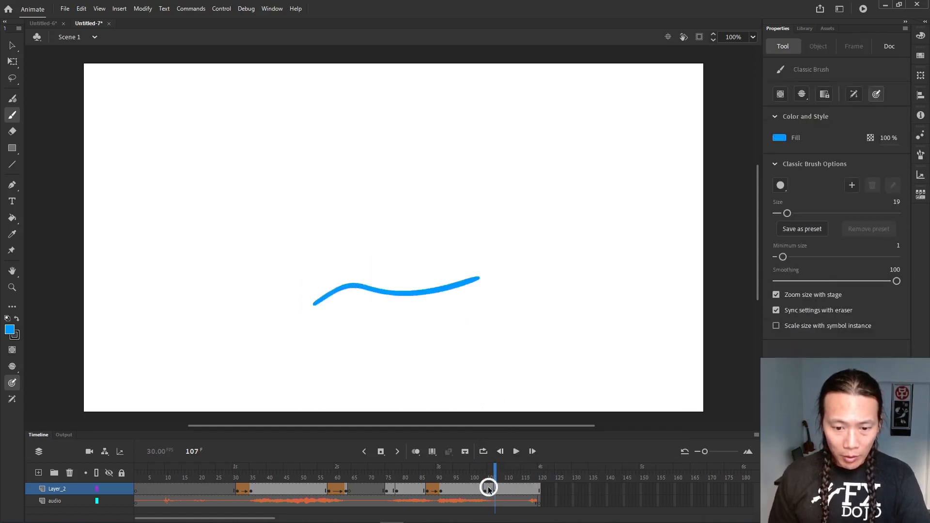
Step: Create a shape tween that morphs Butter into the wavy line between frames 104 and 107, and step through it
right_click(489, 489)
left_click(526, 226)
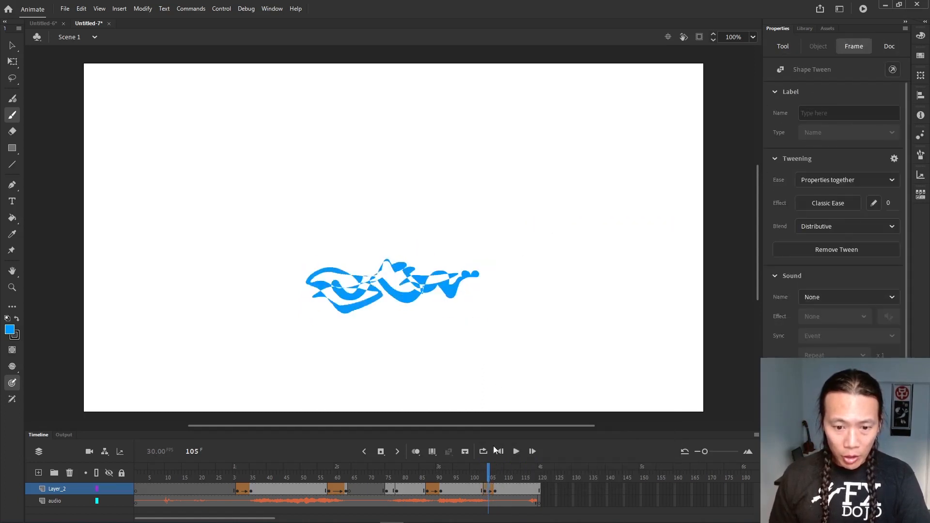
key("period")
key("period")
Step: Insert a blank keyframe at frame 108 of Layer_2 to clear the line, and play the animation
left_click(499, 470)
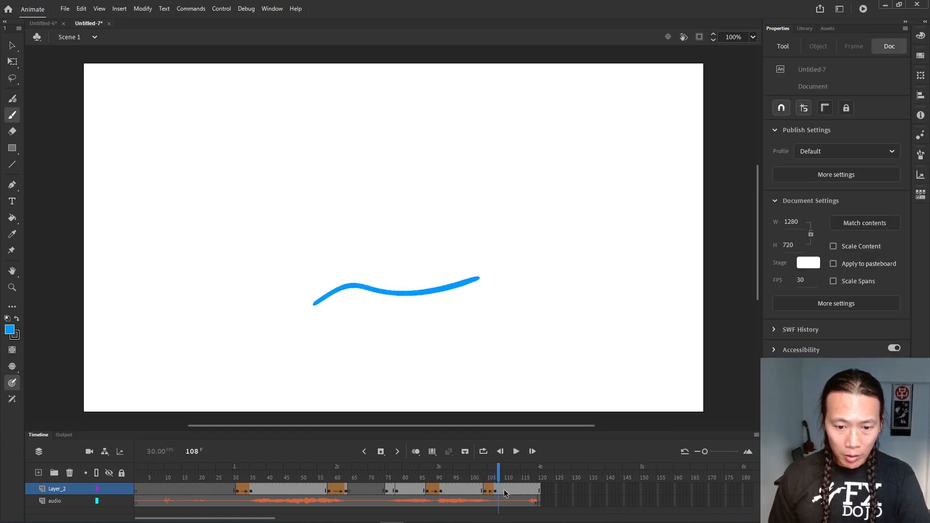
right_click(500, 489)
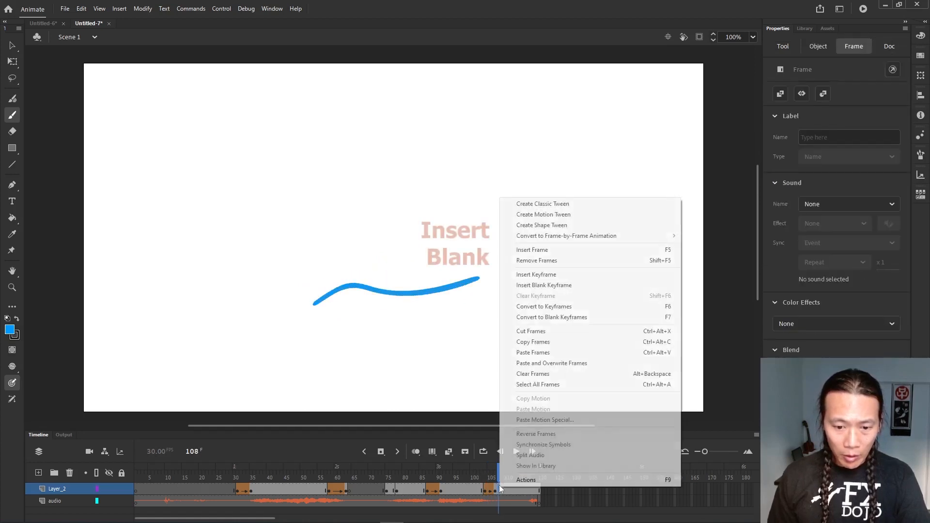
left_click(541, 286)
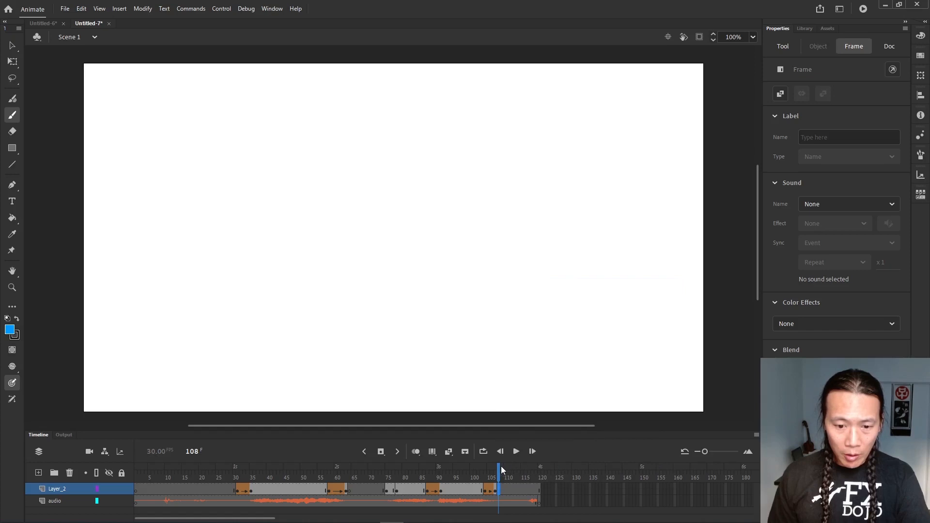
left_click_drag(501, 466, 540, 467)
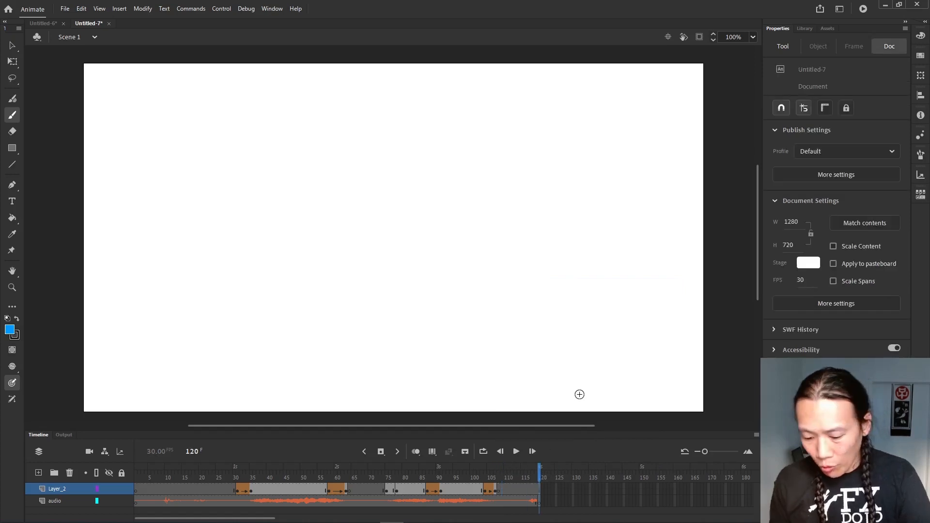
key("Return")
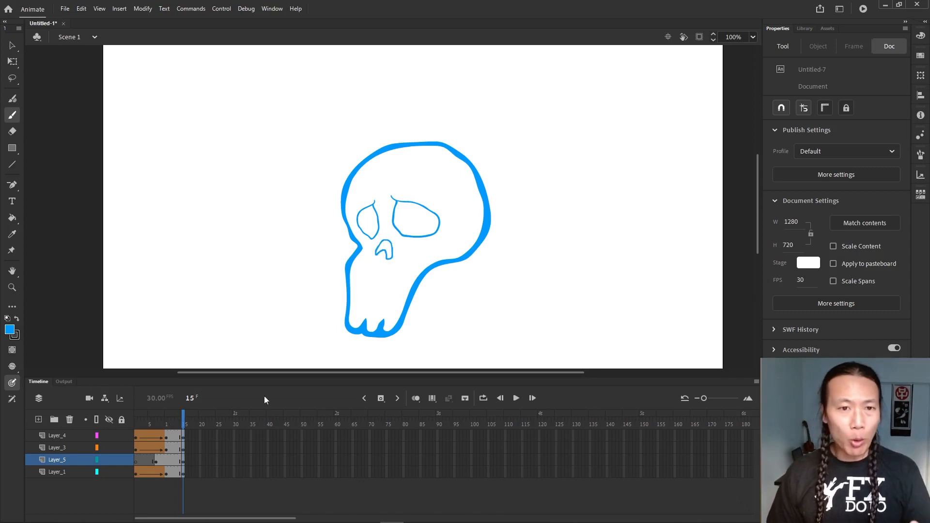
Step: Create a shape tween on Layer_5 of the skull animation, ending at the keyframe at frame 15
right_click(157, 460)
left_click(180, 284)
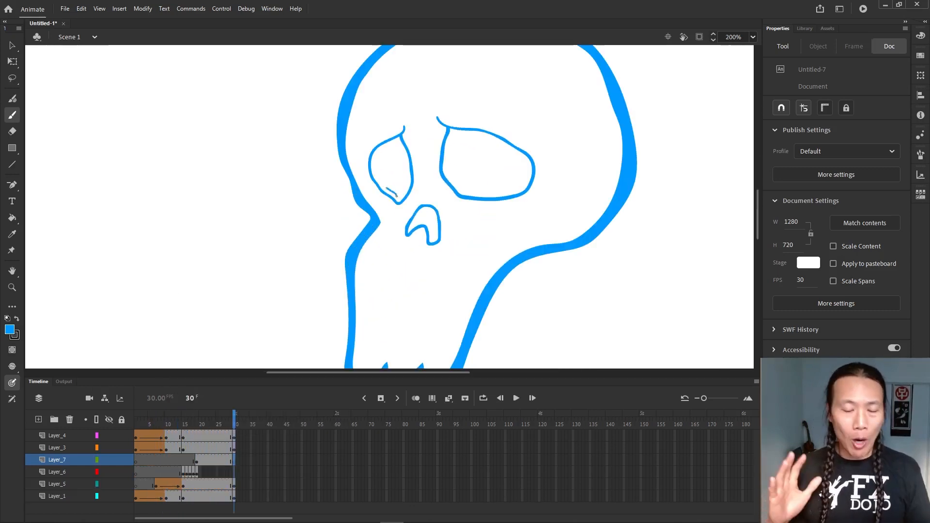
Step: Brush nested inner outlines inside the skull's eye sockets at frame 30 on Layer_7 and Layer_8, and play the skull animation
mouse_move(386, 188)
left_mouse_down()
mouse_move(393, 147)
mouse_move(399, 200)
left_mouse_up()
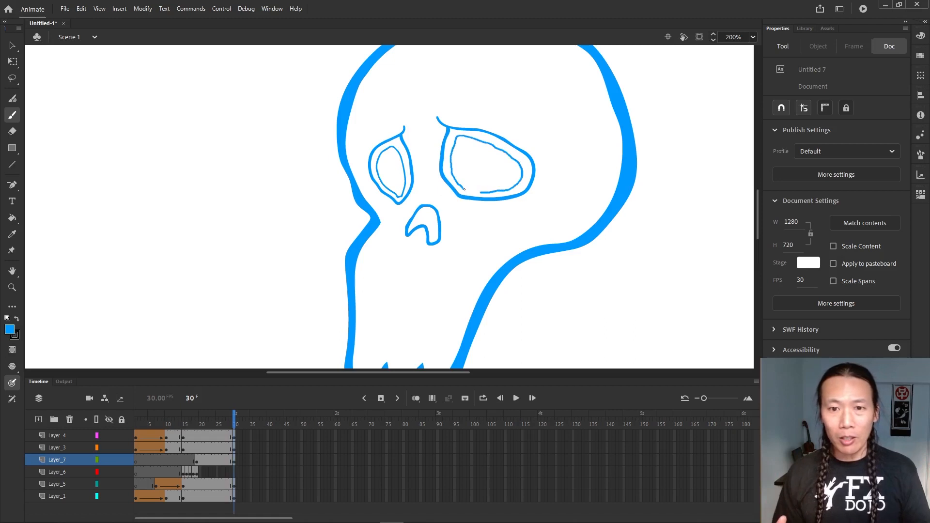
left_click_drag(465, 189, 480, 193)
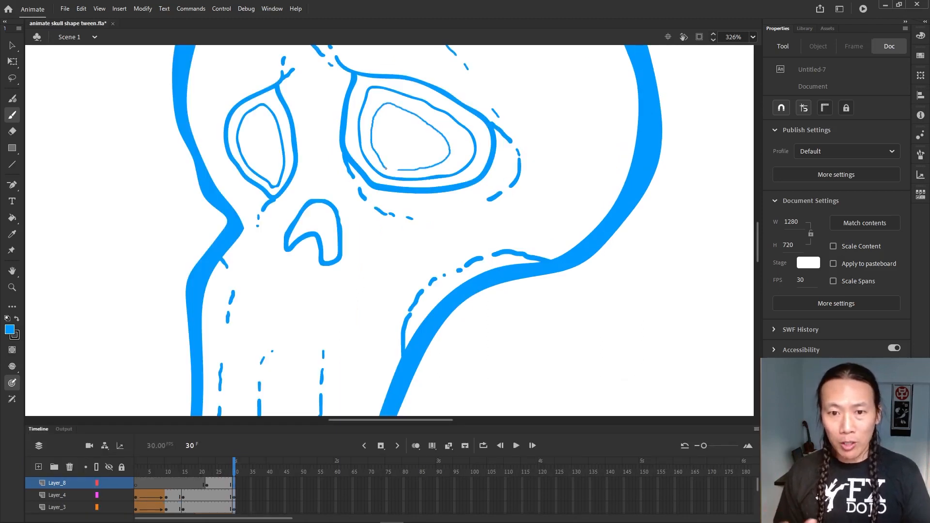
left_click_drag(386, 168, 398, 169)
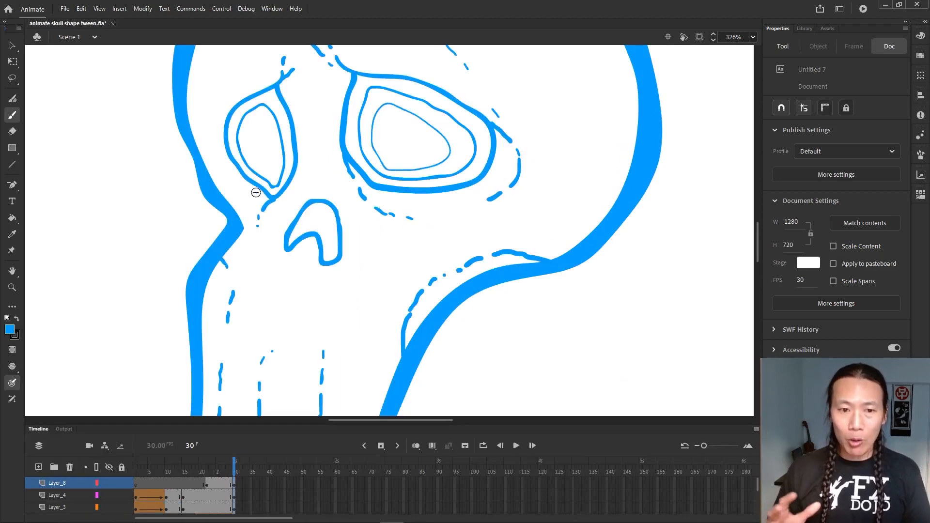
left_click_drag(271, 178, 243, 144)
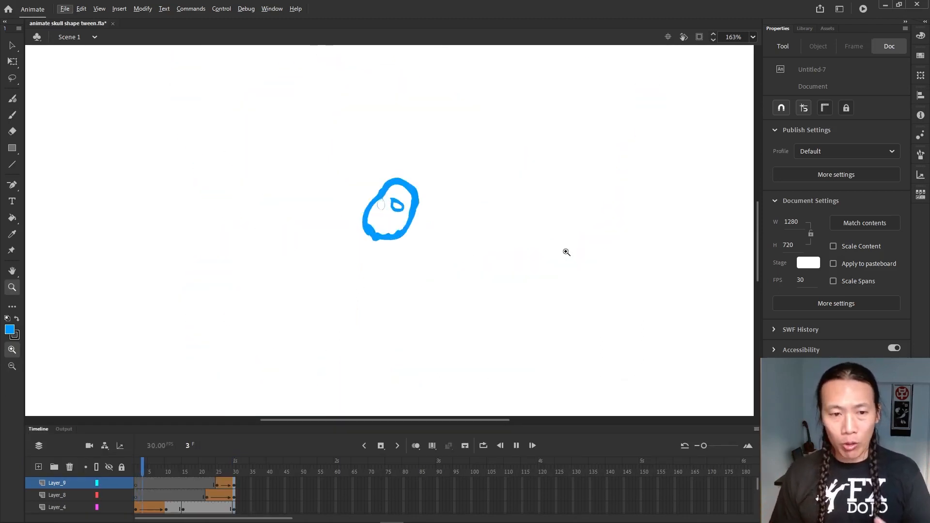
key("Return")
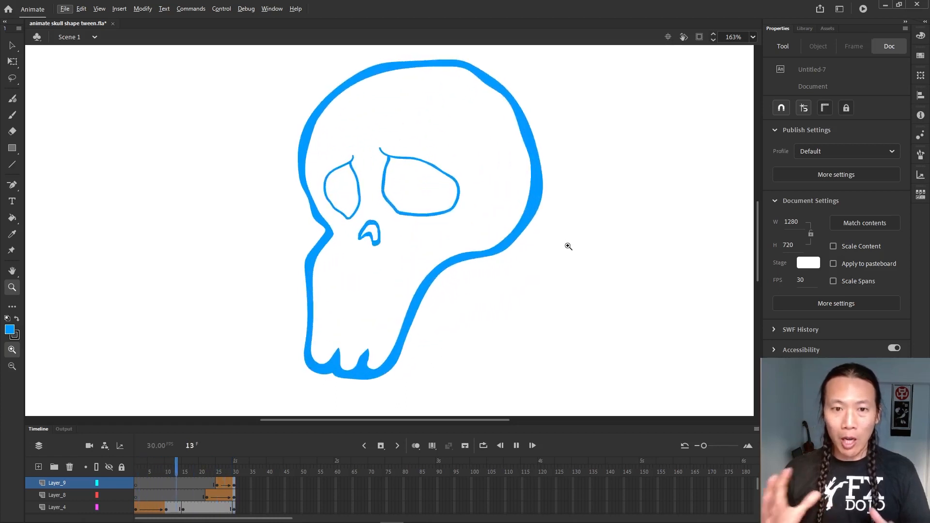